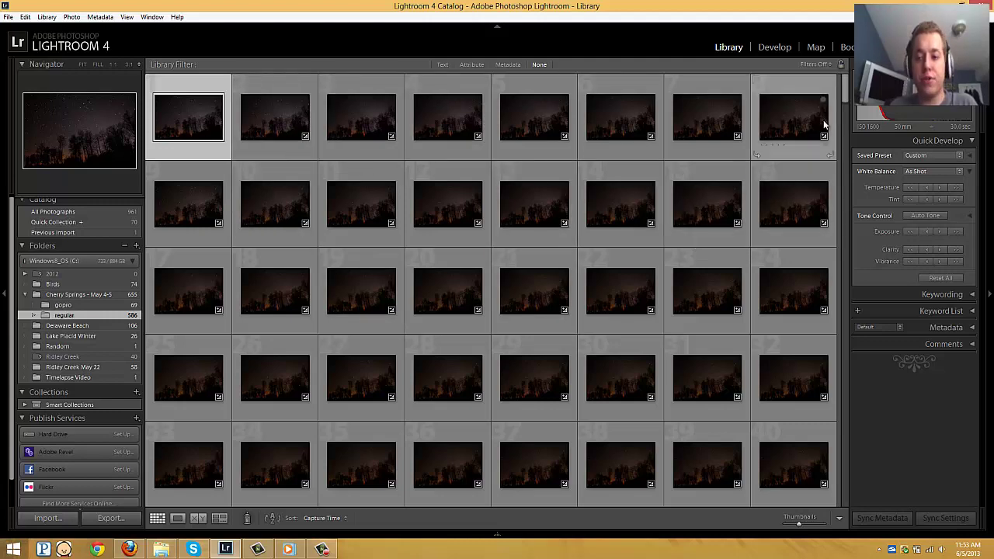
Deselect the grid photos, then open the first night-sky photo in Develop.
{"action": "left_click_drag", "start_coordinate": [845, 96], "coordinate": [843, 124]}
{"action": "left_click", "coordinate": [586, 477]}
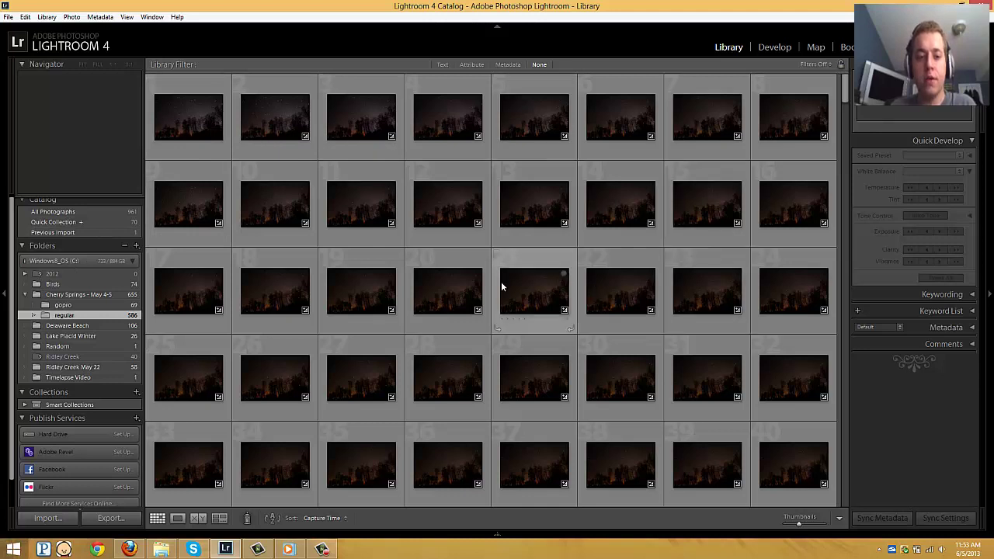
{"action": "left_click", "coordinate": [183, 125]}
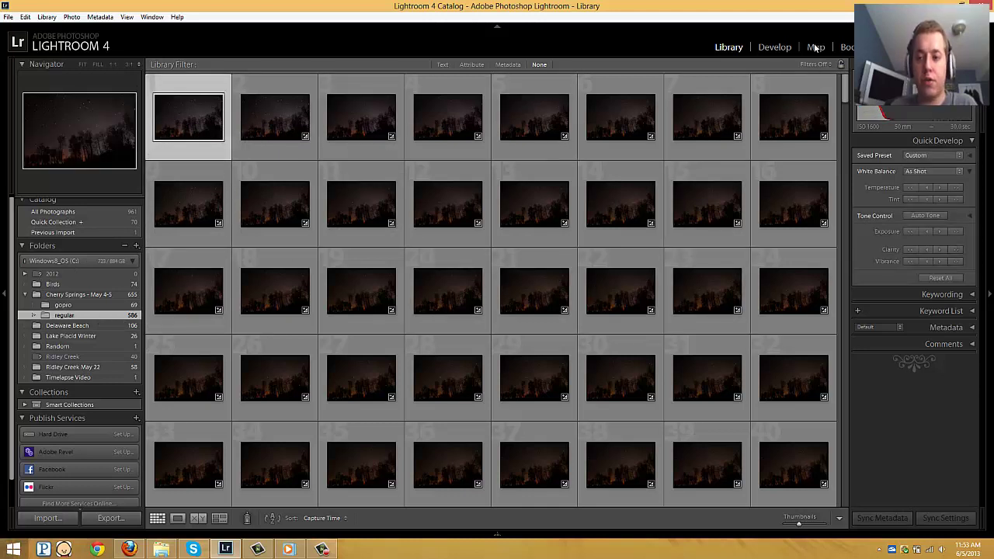
{"action": "left_click", "coordinate": [786, 48]}
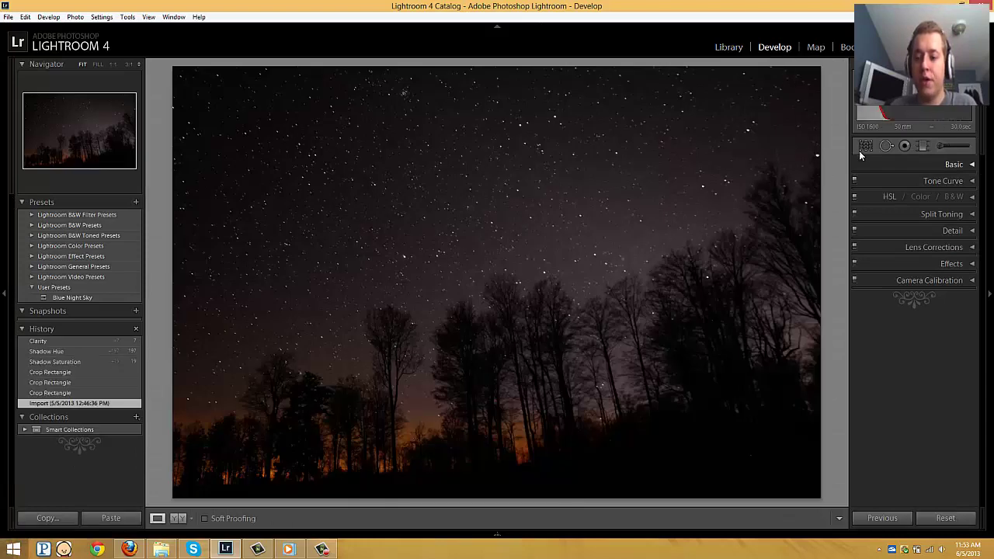
Crop the photo to 16 x 9, shifting the image upward inside the frame.
{"action": "left_click", "coordinate": [864, 147]}
{"action": "left_click", "coordinate": [940, 183]}
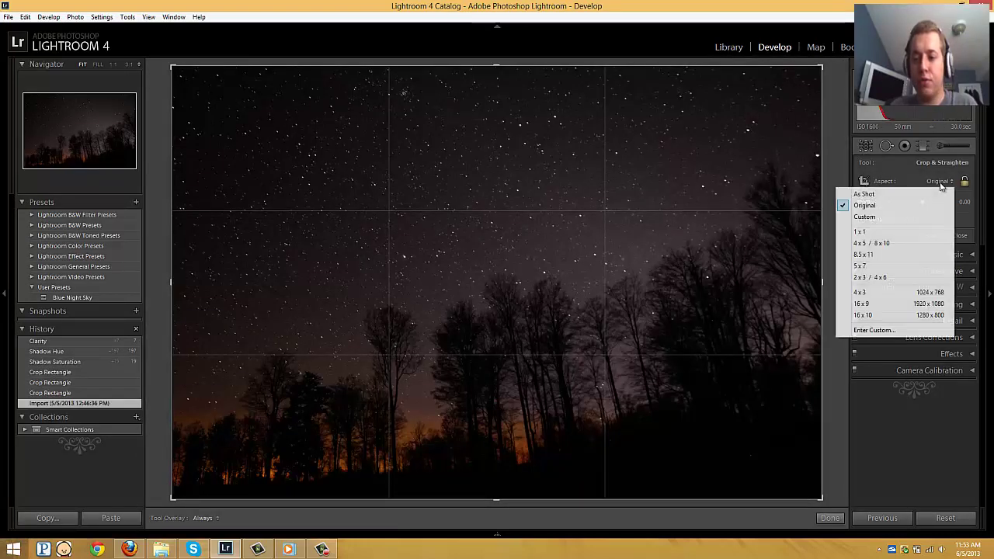
{"action": "left_click", "coordinate": [893, 305]}
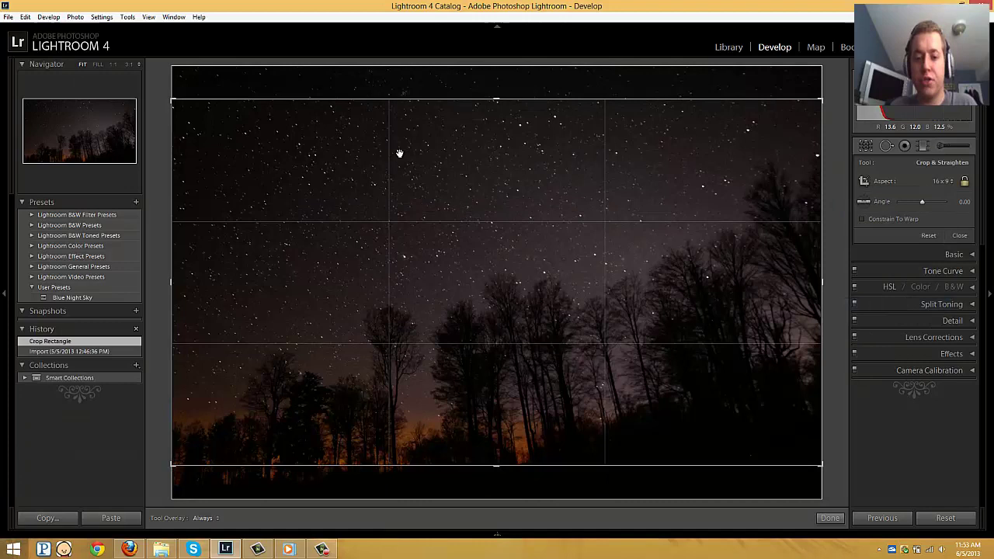
{"action": "left_click_drag", "start_coordinate": [437, 268], "coordinate": [426, 242]}
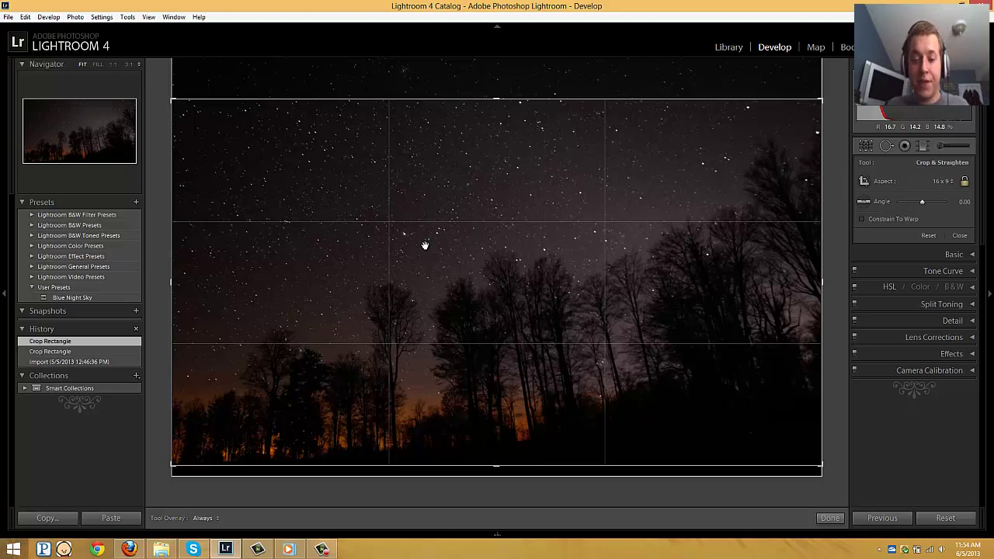
{"action": "left_click_drag", "start_coordinate": [424, 246], "coordinate": [424, 248]}
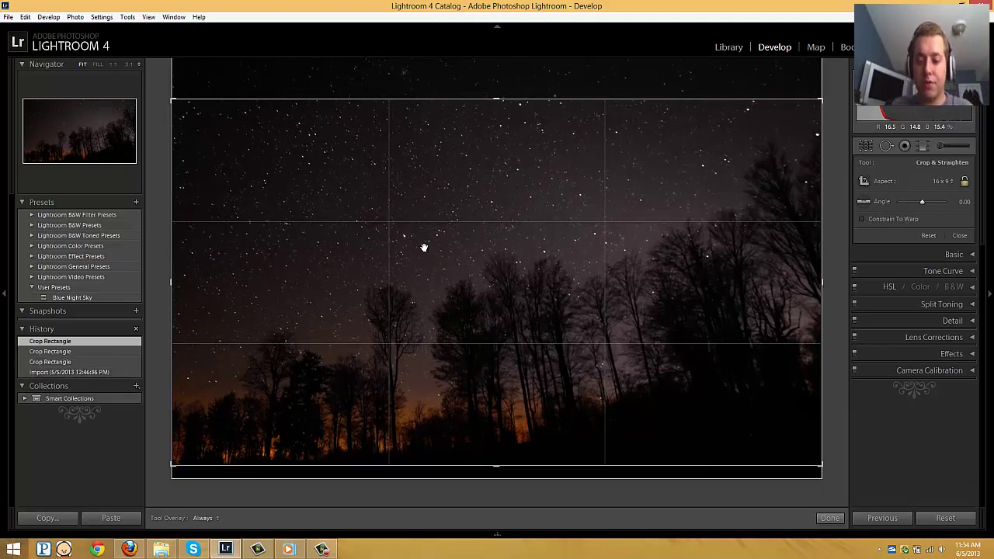
{"action": "left_click", "coordinate": [829, 518]}
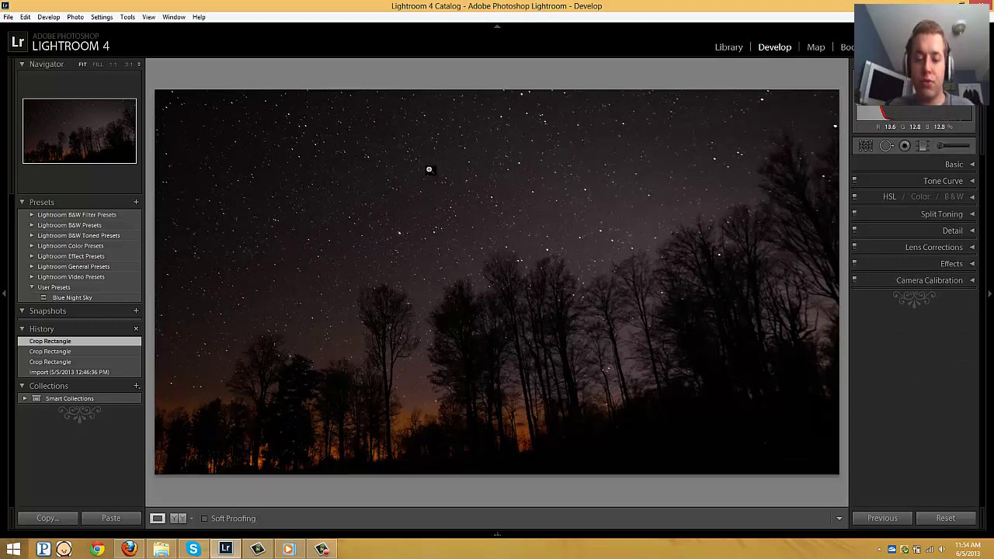
Adjust Split Toning shadow hue and saturation and set Clarity to +14.
{"action": "left_click", "coordinate": [941, 214]}
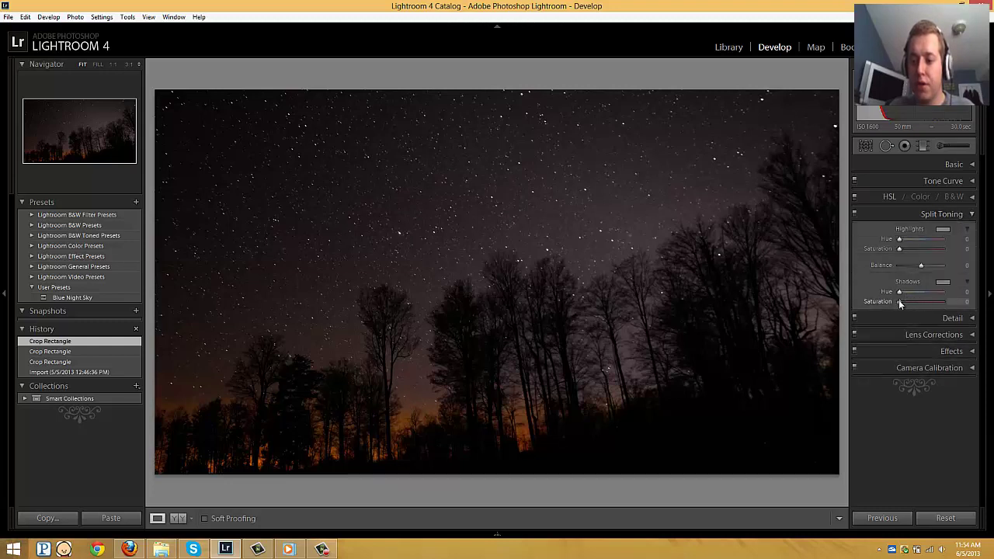
{"action": "left_click_drag", "start_coordinate": [901, 303], "coordinate": [894, 303]}
{"action": "key", "text": "ctrl+1"}
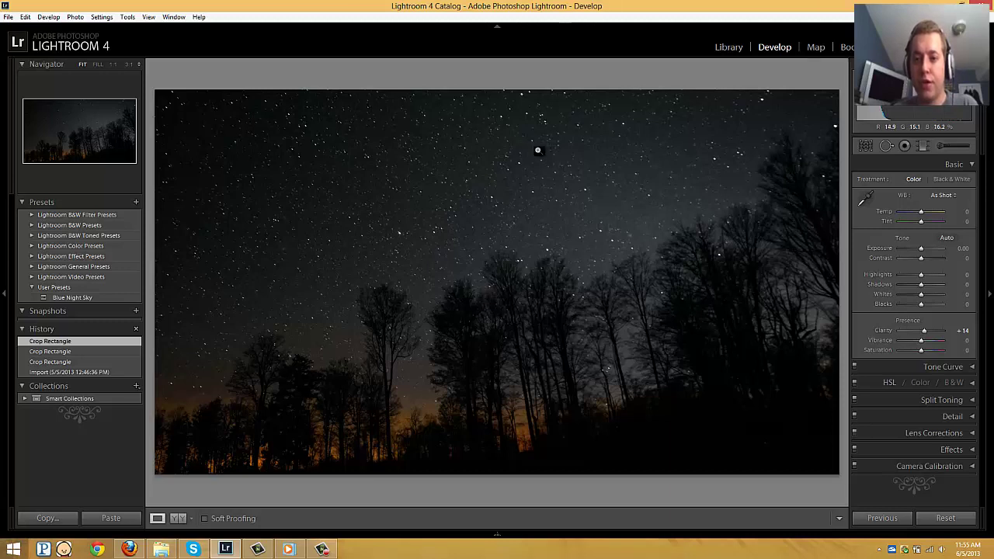
{"action": "left_click", "coordinate": [957, 165]}
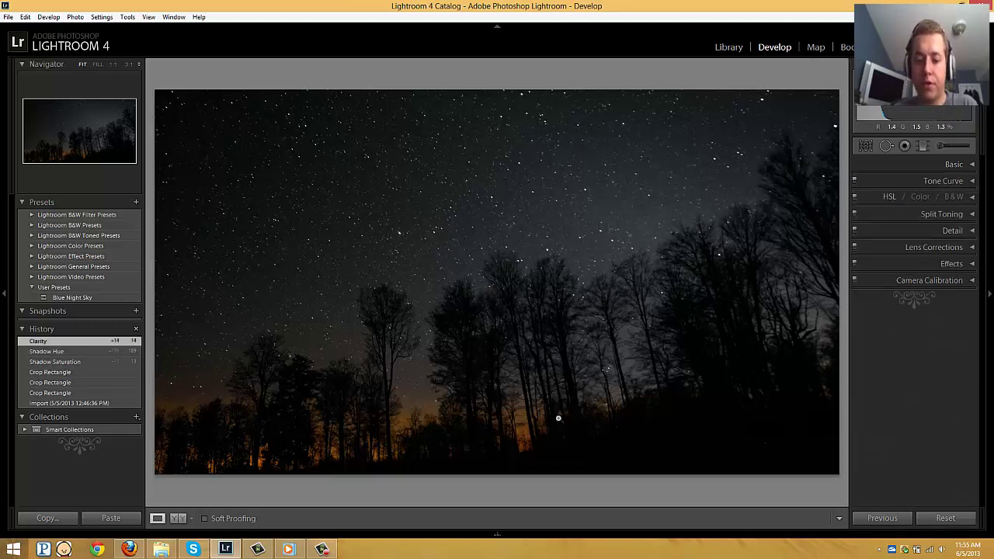
Select all filmstrip frames, synchronize all settings to them, and return to the Library grid.
{"action": "mouse_move", "coordinate": [497, 535]}
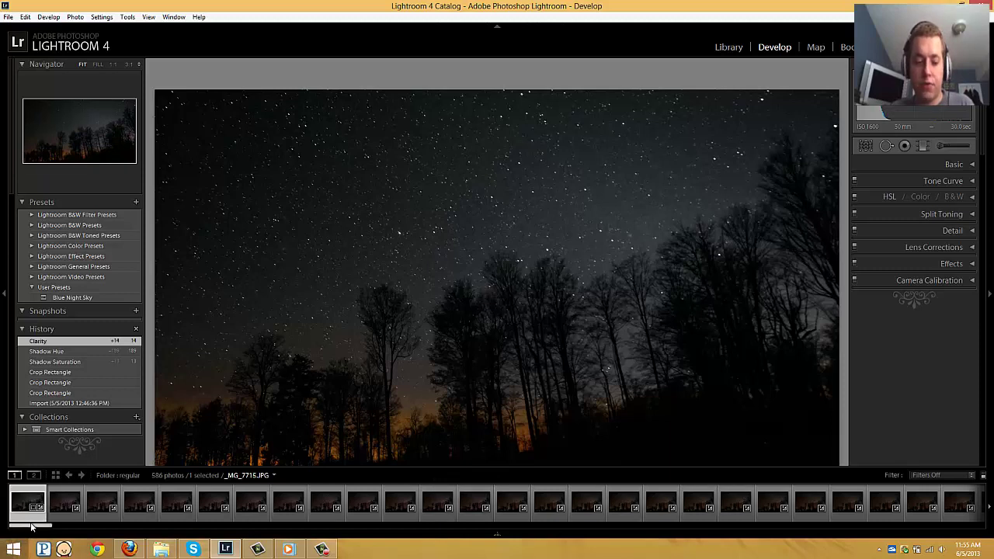
{"action": "left_click_drag", "start_coordinate": [35, 528], "coordinate": [976, 515]}
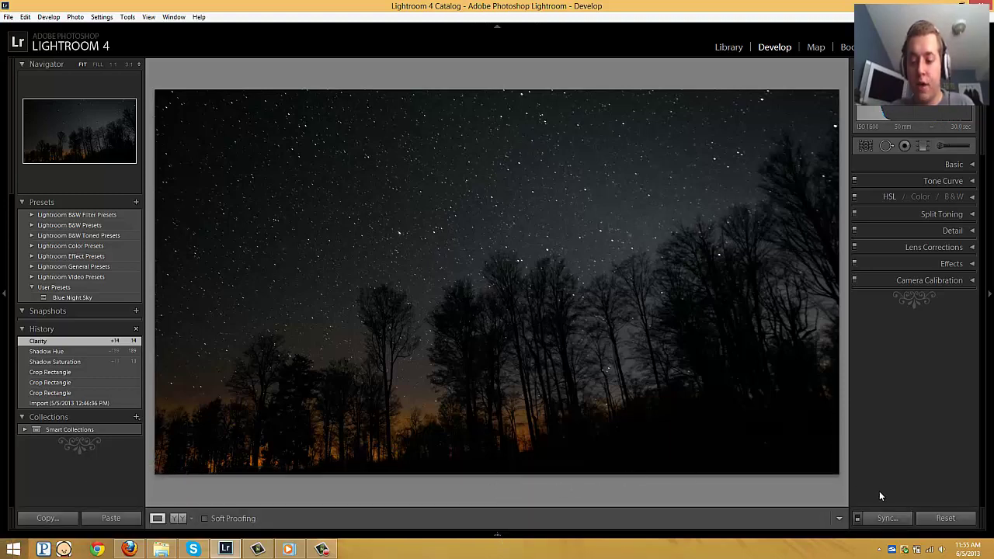
{"action": "left_click", "coordinate": [888, 517]}
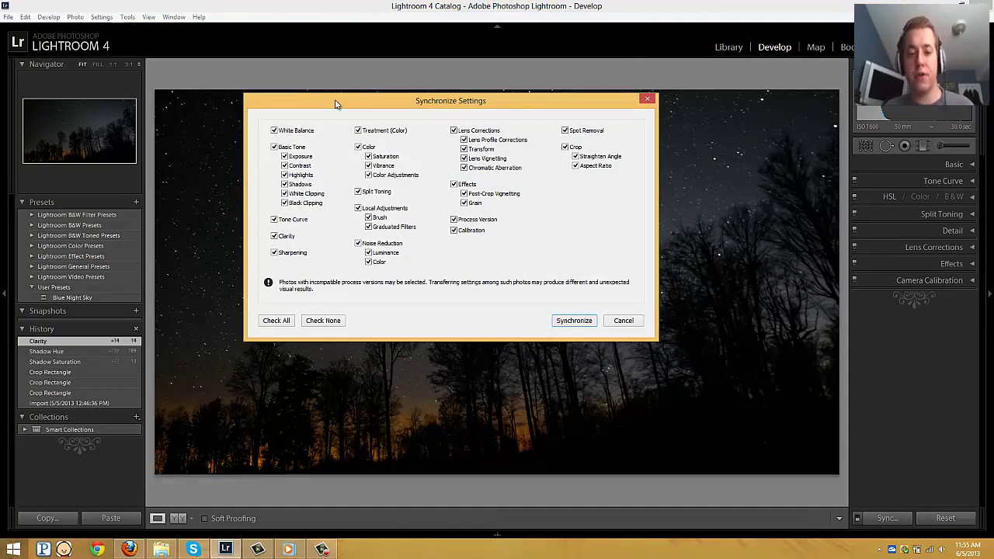
{"action": "left_click_drag", "start_coordinate": [336, 102], "coordinate": [321, 75]}
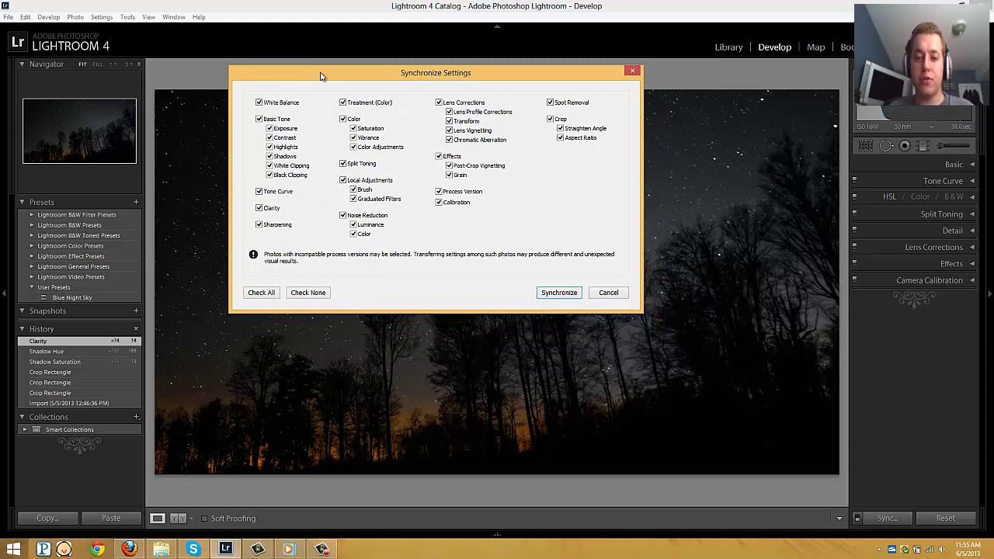
{"action": "left_click", "coordinate": [556, 295]}
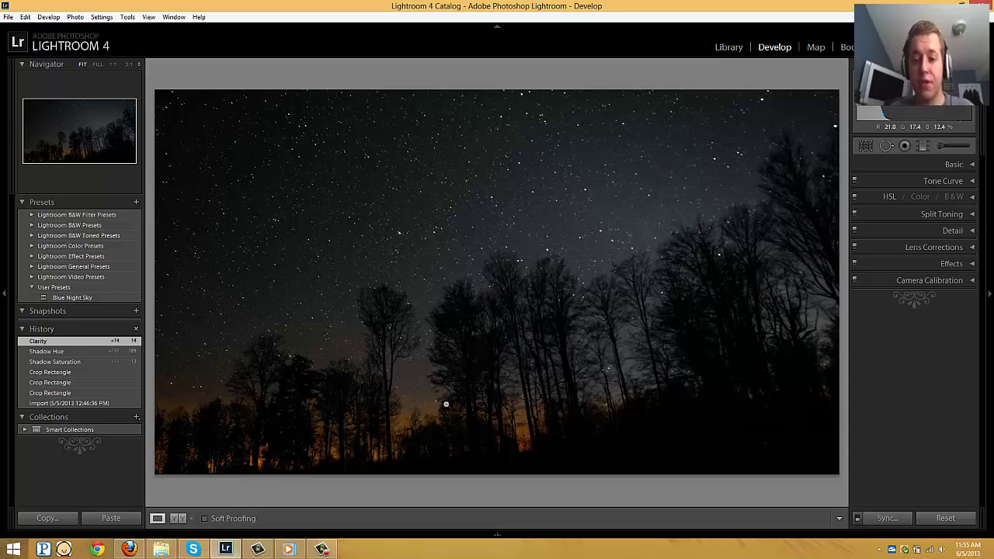
{"action": "left_click", "coordinate": [714, 54]}
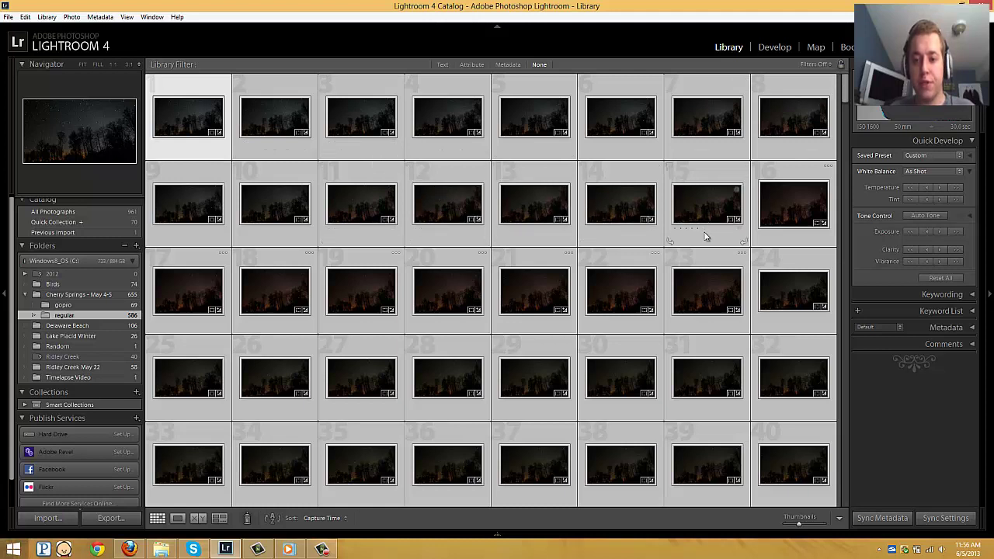
Reselect the first photo and switch to the Slideshow module.
{"action": "left_click", "coordinate": [333, 116]}
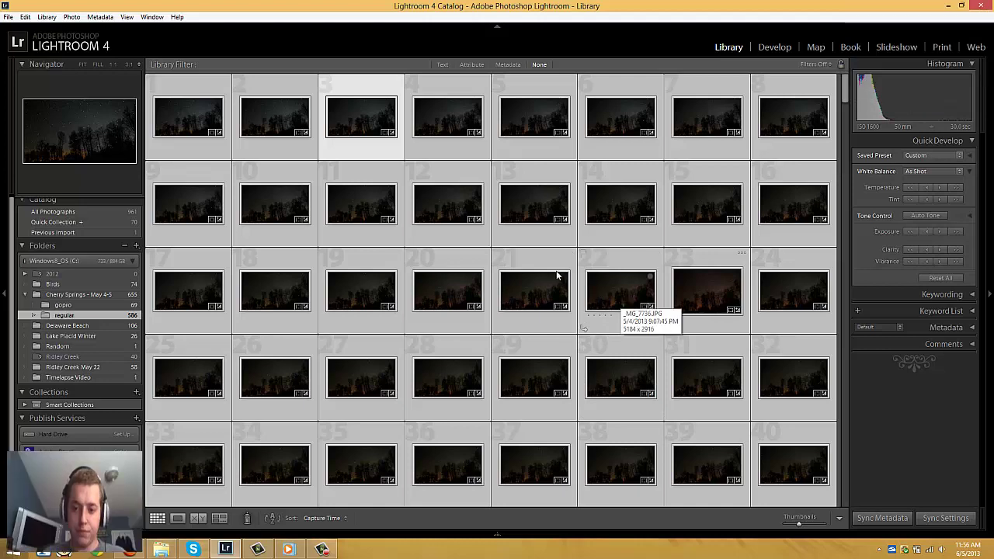
{"action": "left_click", "coordinate": [178, 143]}
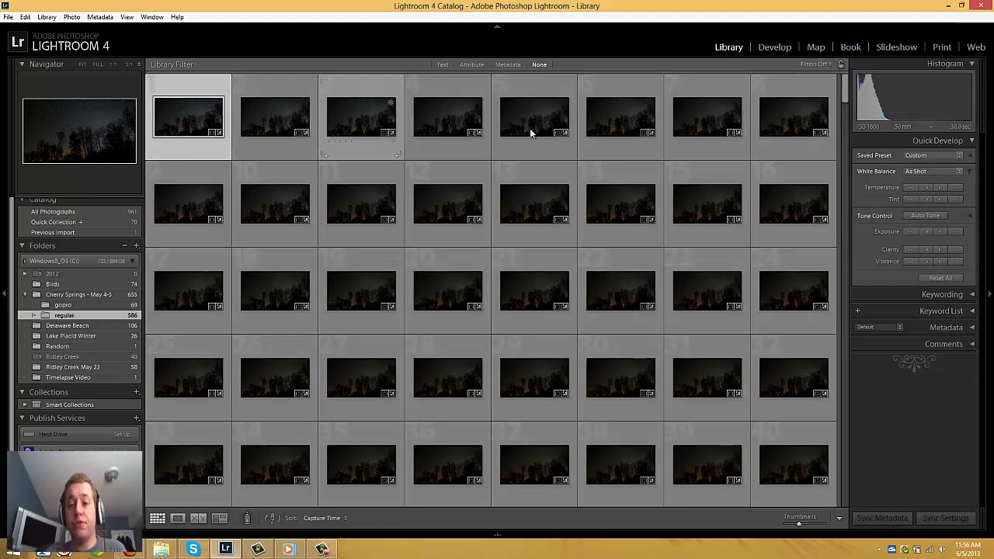
{"action": "left_click", "coordinate": [893, 47]}
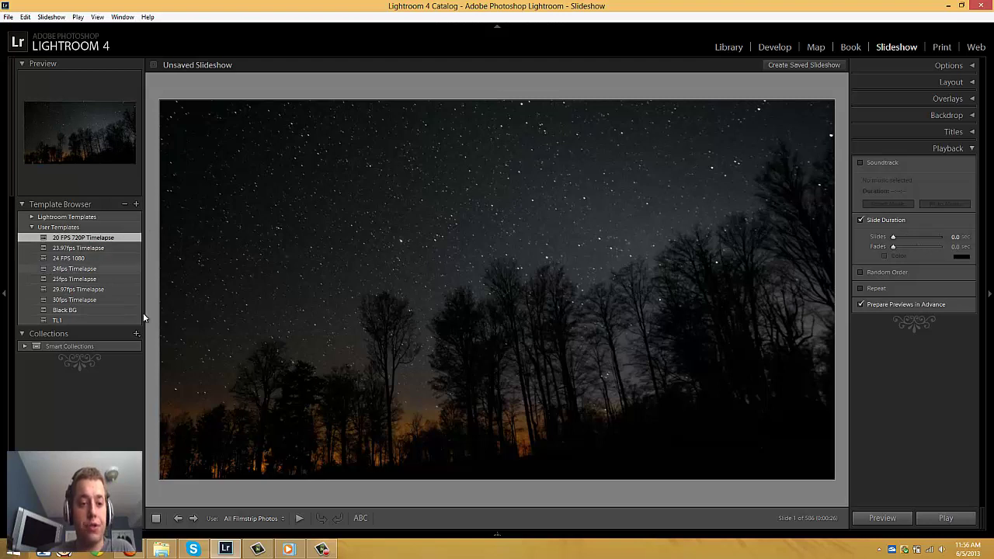
Create a new slideshow template named '24 FPS Timelapse 720P'.
{"action": "left_click", "coordinate": [46, 18]}
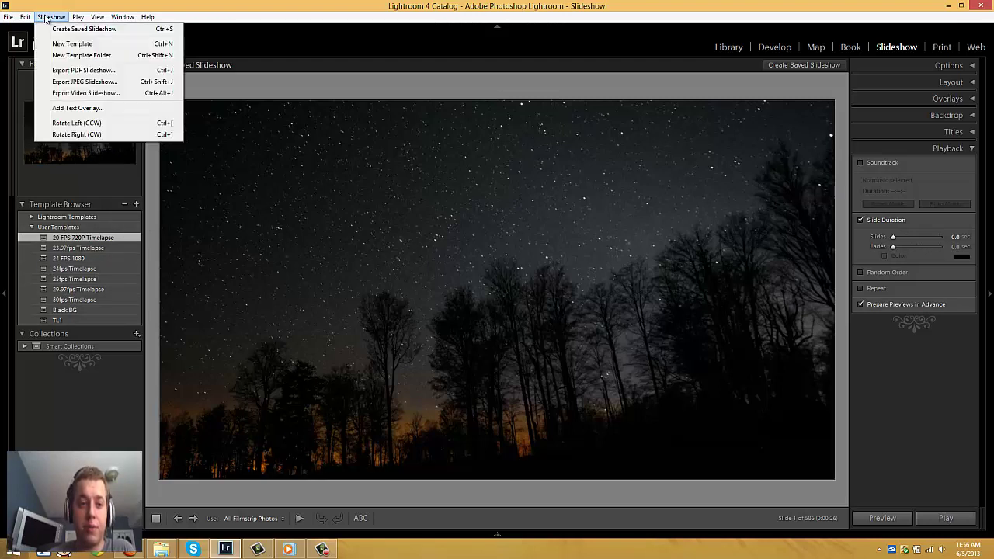
{"action": "left_click", "coordinate": [71, 44]}
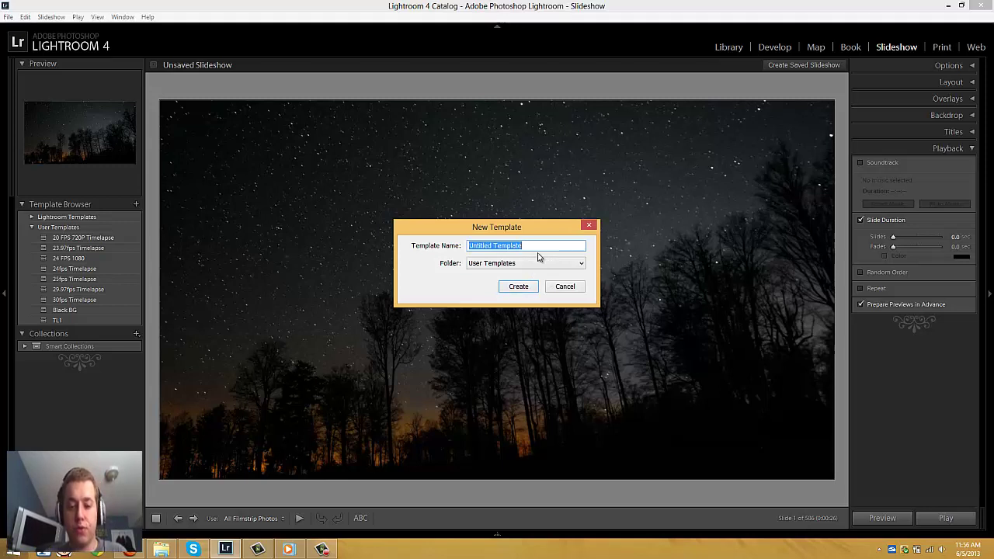
{"action": "type", "text": "24 FPS Timelapse 7"}
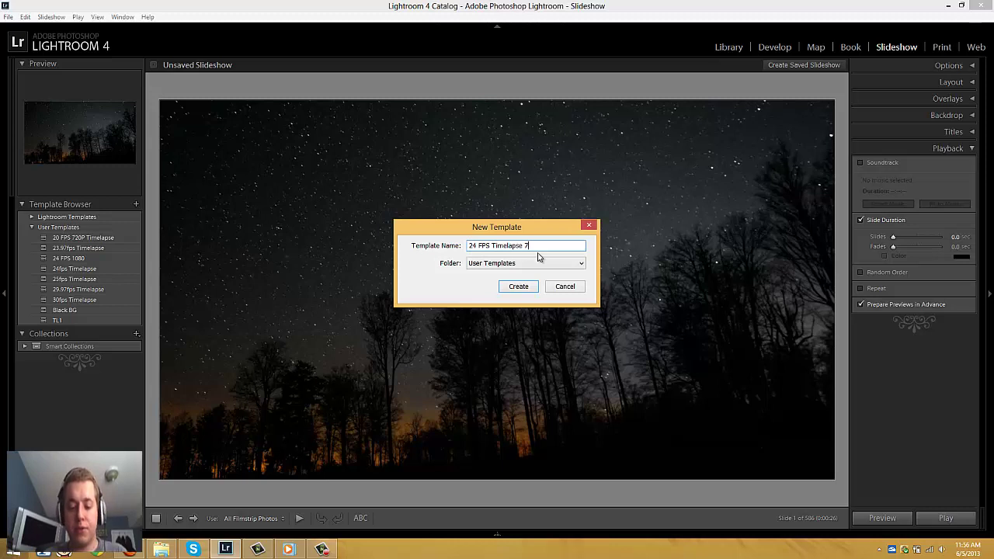
{"action": "type", "text": "20P"}
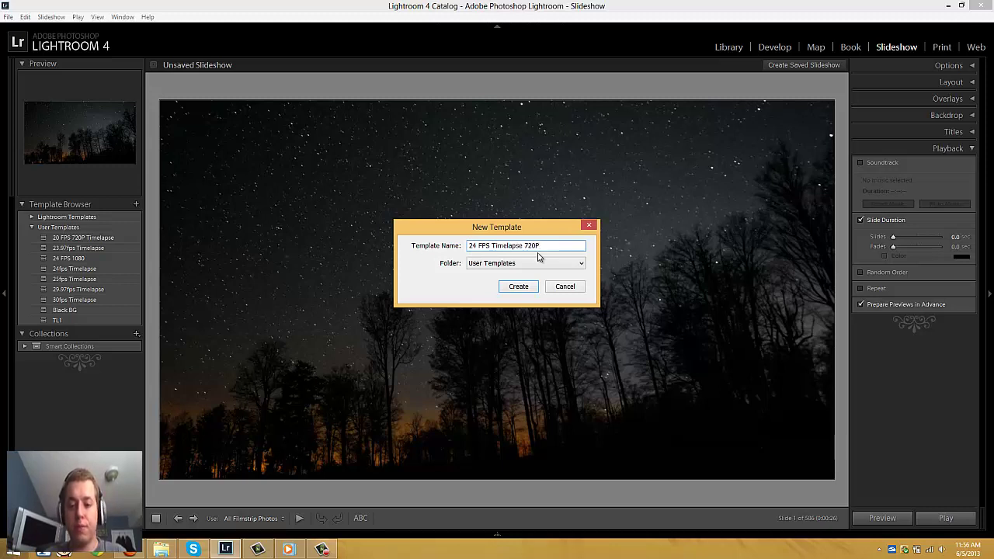
{"action": "left_click", "coordinate": [518, 286]}
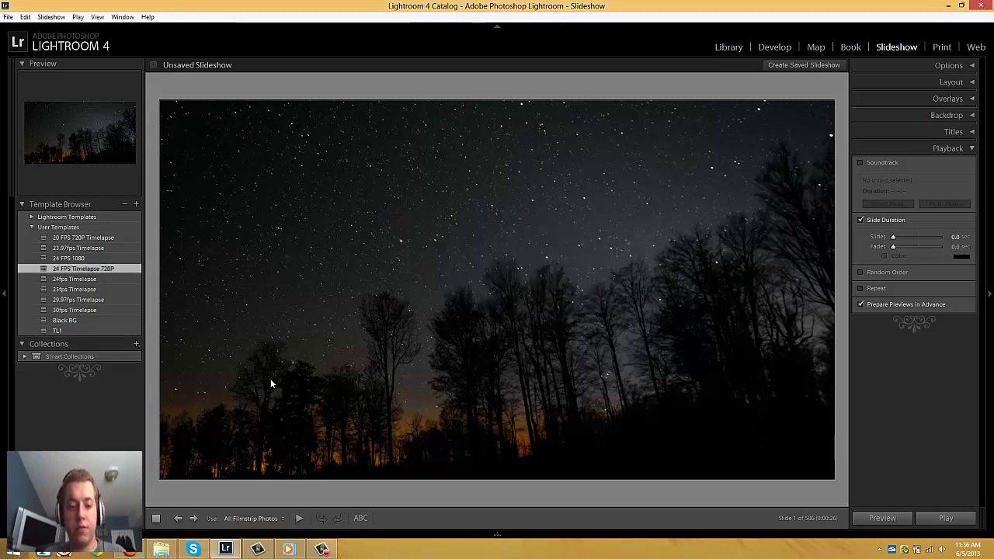
Review the Options, Layout, Overlays, Backdrop and Titles panels, collapsing each afterward.
{"action": "left_click", "coordinate": [961, 66]}
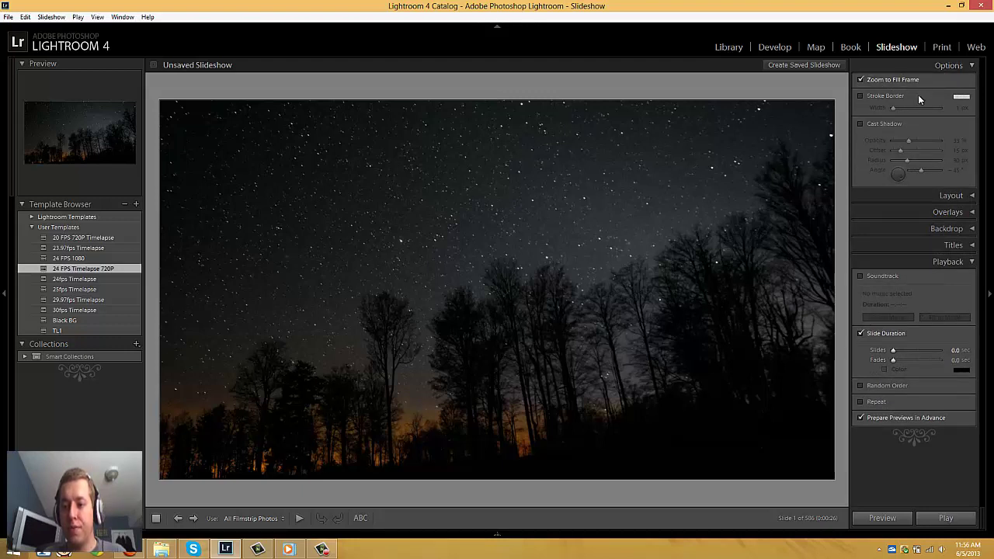
{"action": "left_click", "coordinate": [948, 67]}
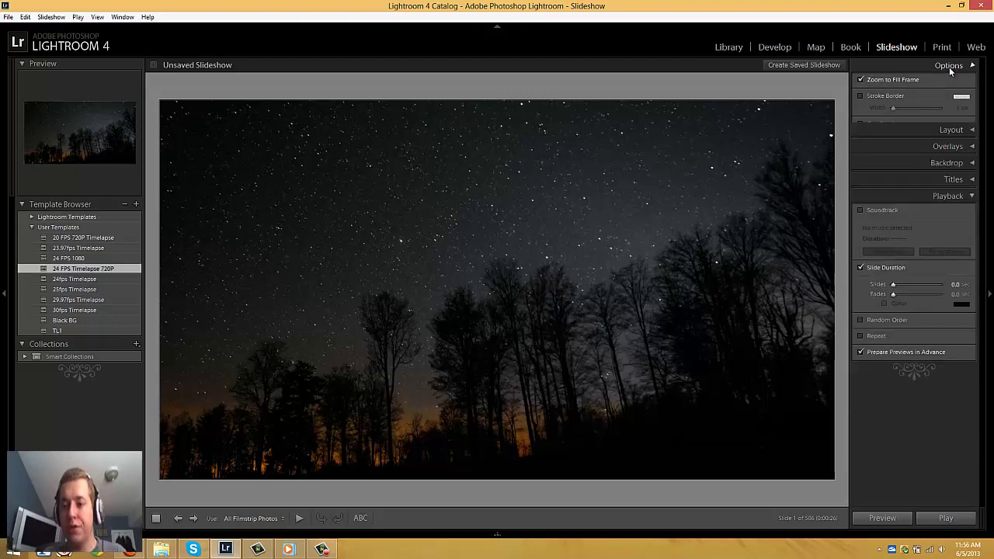
{"action": "left_click", "coordinate": [951, 83]}
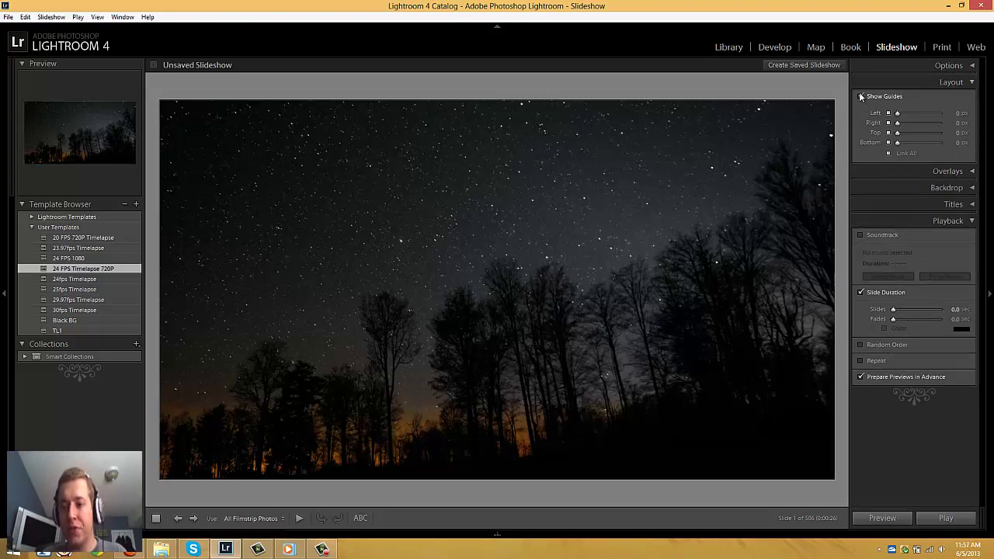
{"action": "left_click", "coordinate": [952, 84]}
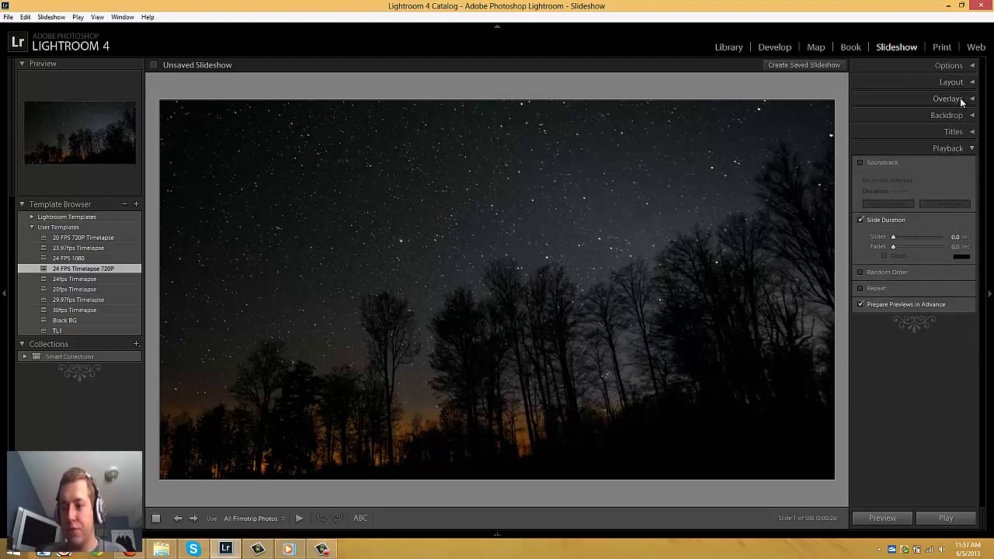
{"action": "left_click", "coordinate": [956, 100]}
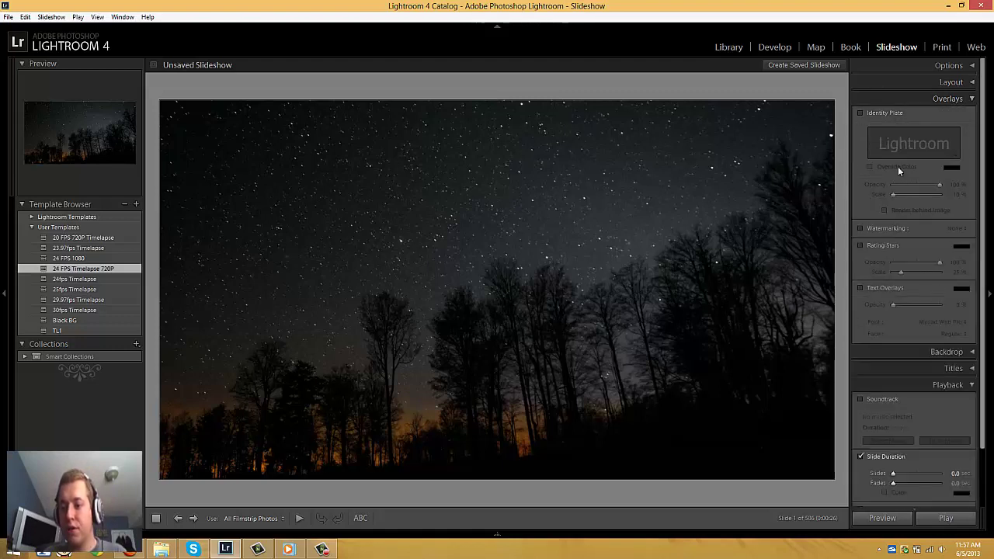
{"action": "left_click", "coordinate": [952, 100]}
{"action": "left_click", "coordinate": [952, 117]}
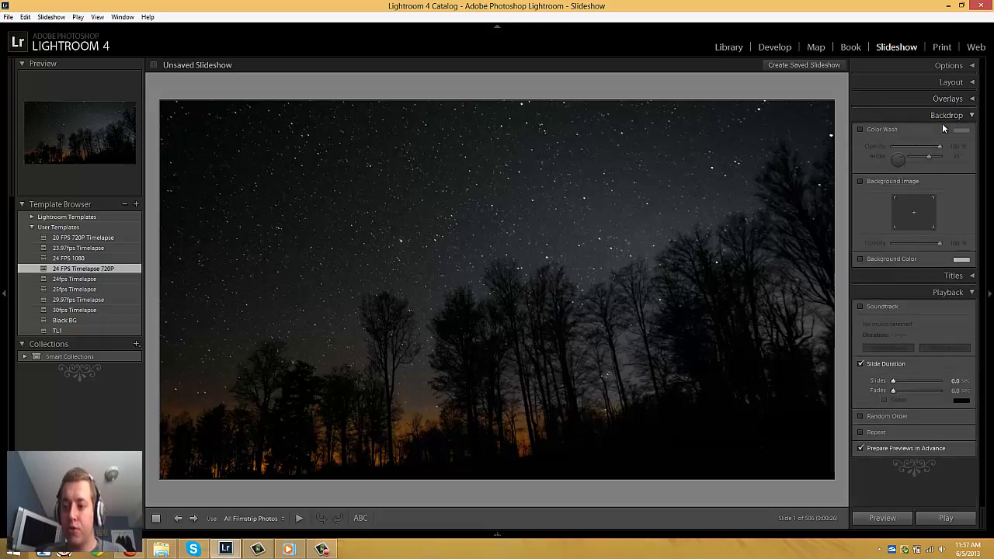
{"action": "left_click", "coordinate": [935, 114]}
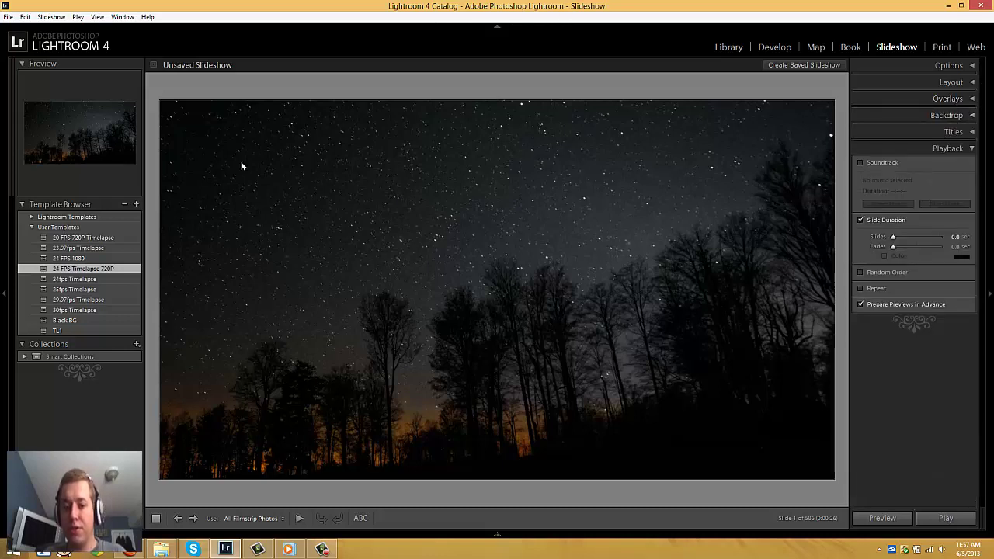
{"action": "left_click", "coordinate": [967, 132]}
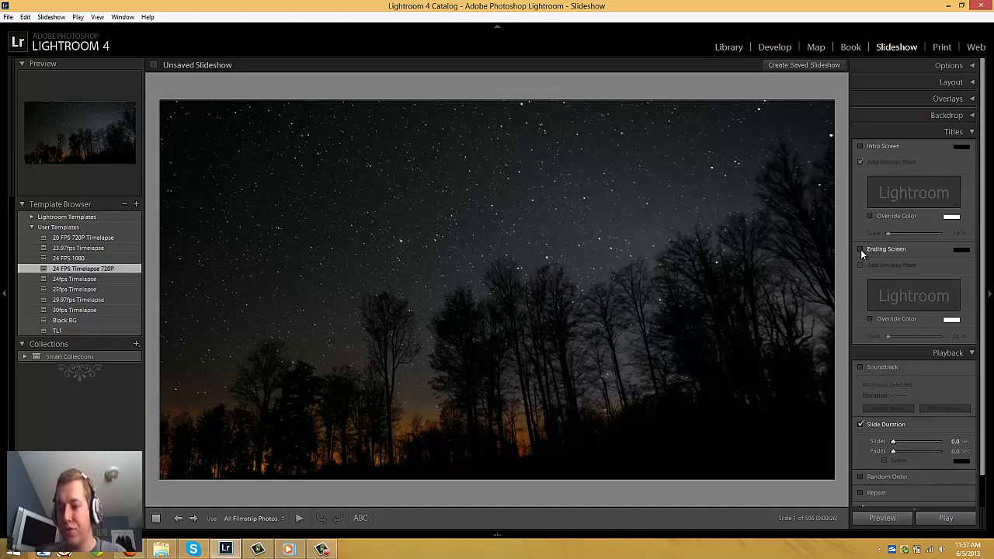
{"action": "left_click", "coordinate": [955, 132]}
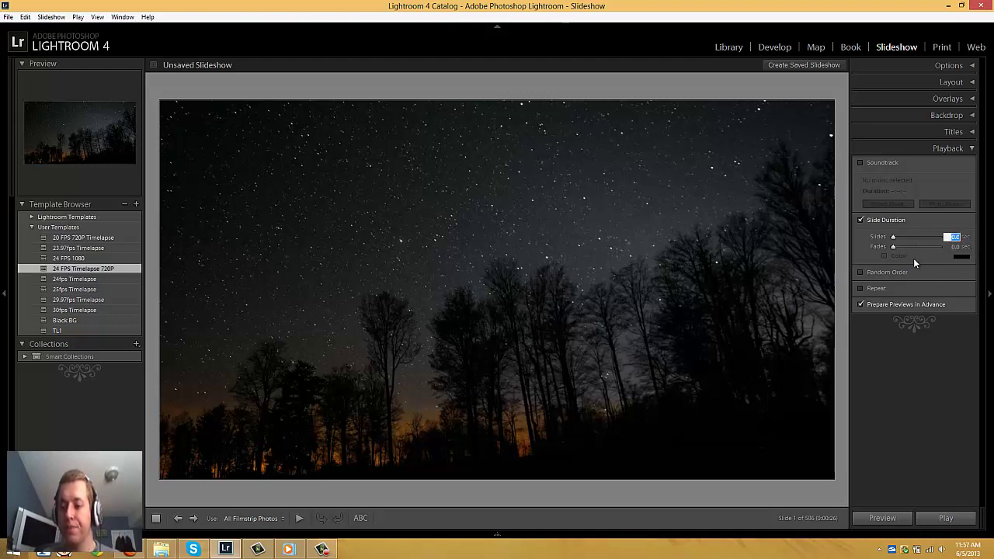
Enter 0 for slide duration, dismiss the range warning, and accept 0.1 sec.
{"action": "key", "text": "Return"}
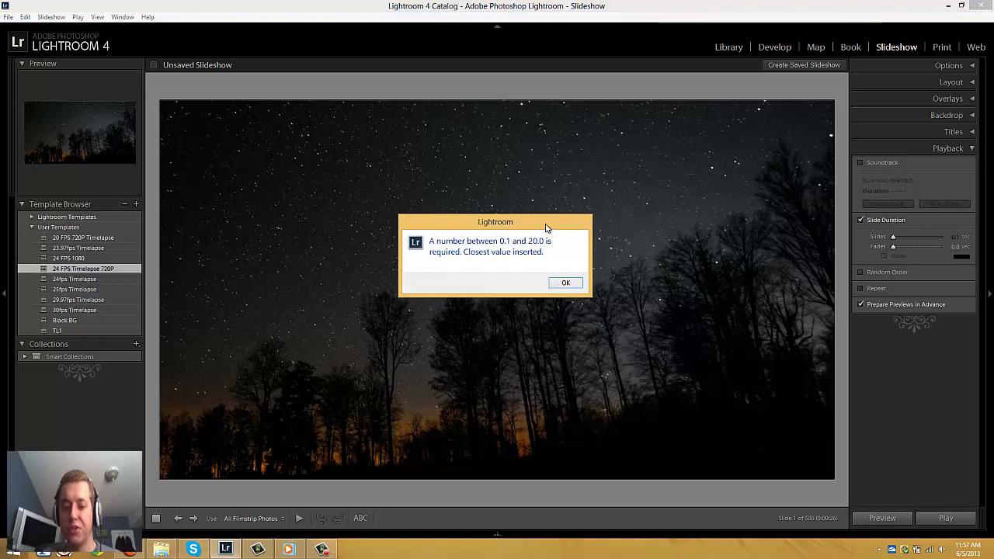
{"action": "left_click_drag", "start_coordinate": [546, 226], "coordinate": [530, 161]}
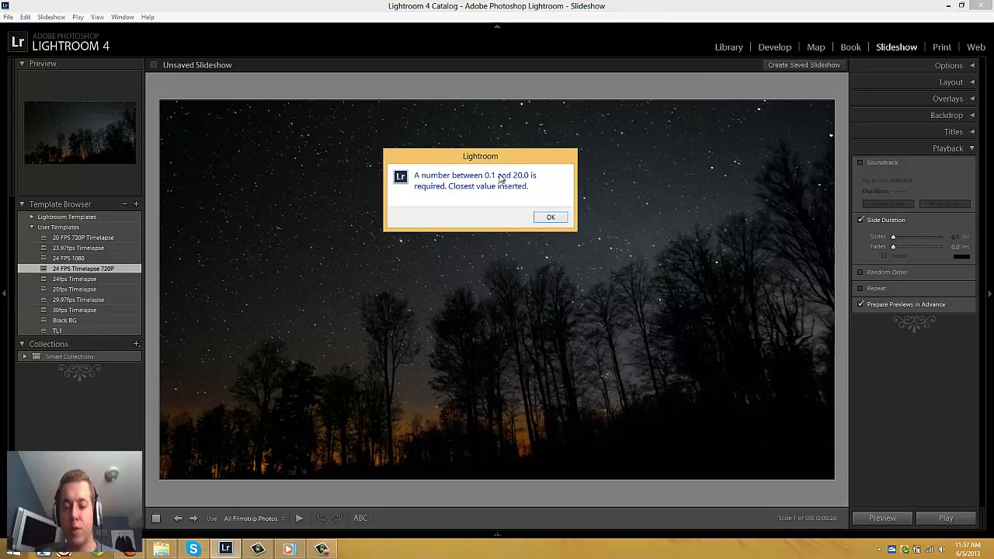
{"action": "left_click", "coordinate": [551, 218]}
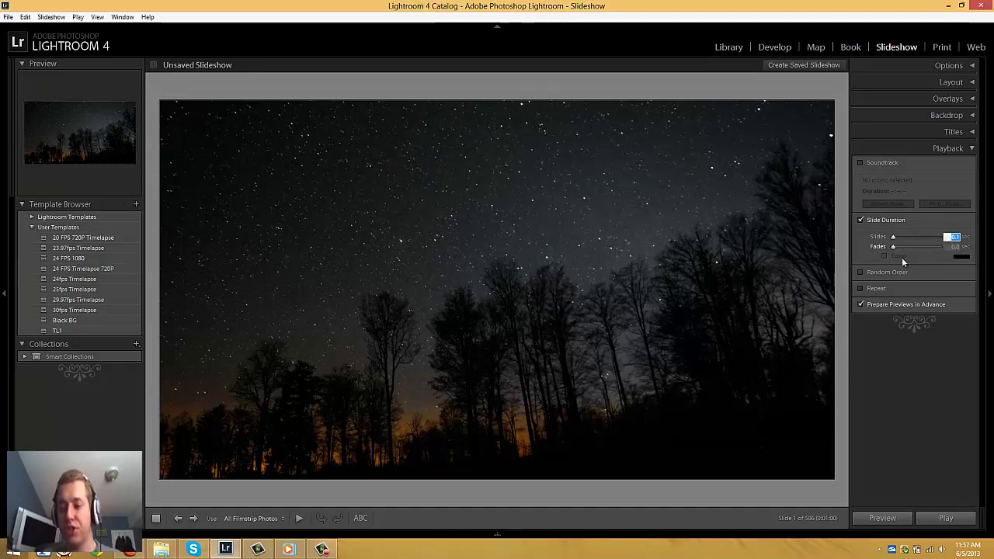
{"action": "key", "text": "Return"}
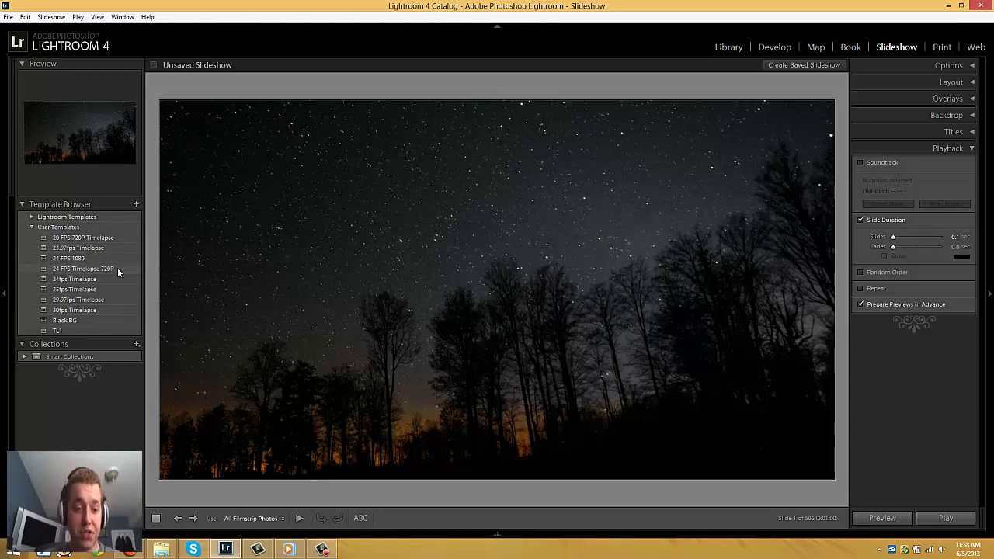
Reapply the 24 FPS Timelapse 720P template and show its file in Explorer.
{"action": "left_click", "coordinate": [79, 268]}
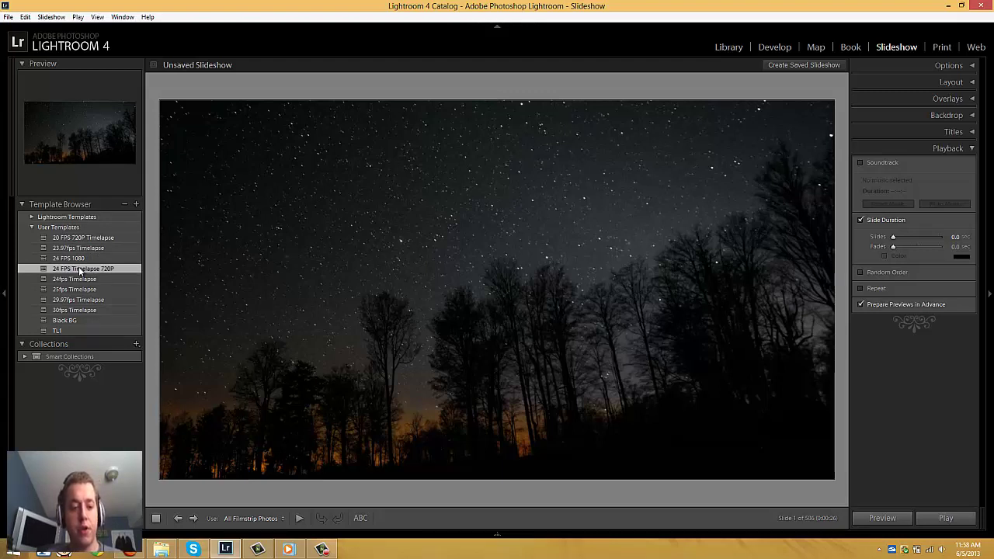
{"action": "right_click", "coordinate": [108, 271]}
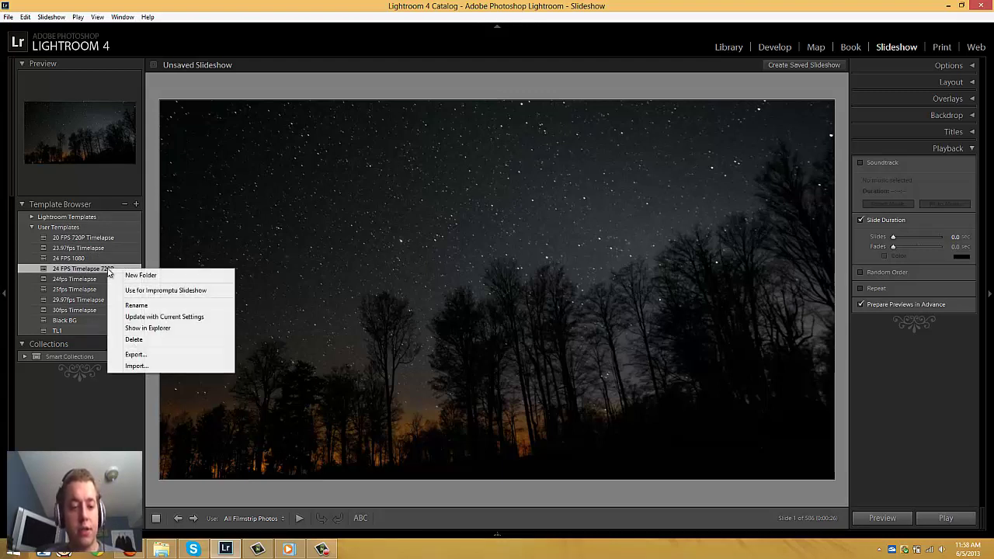
{"action": "left_click", "coordinate": [144, 328]}
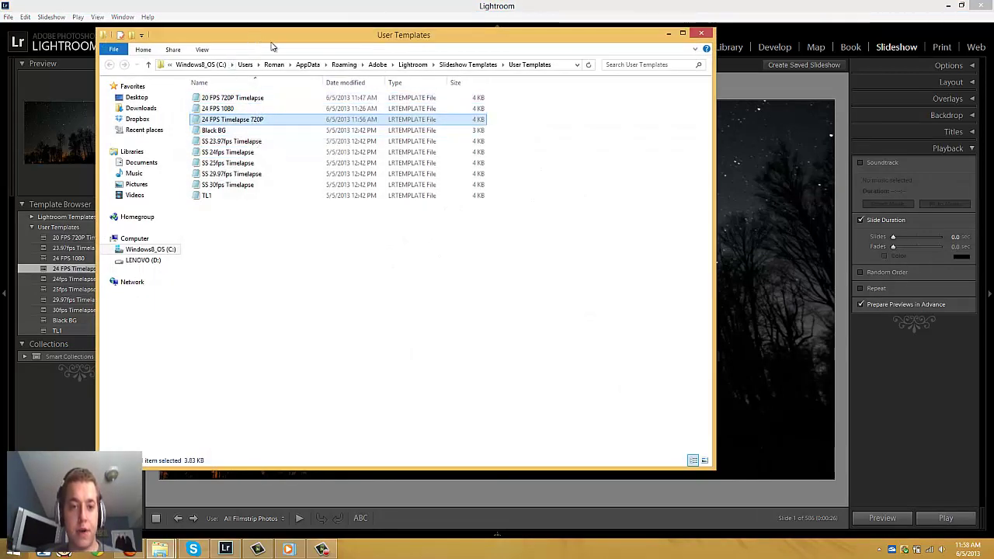
Move the Explorer window and right-click the 24 FPS Timelapse 720P template file.
{"action": "left_click_drag", "start_coordinate": [272, 44], "coordinate": [313, 60]}
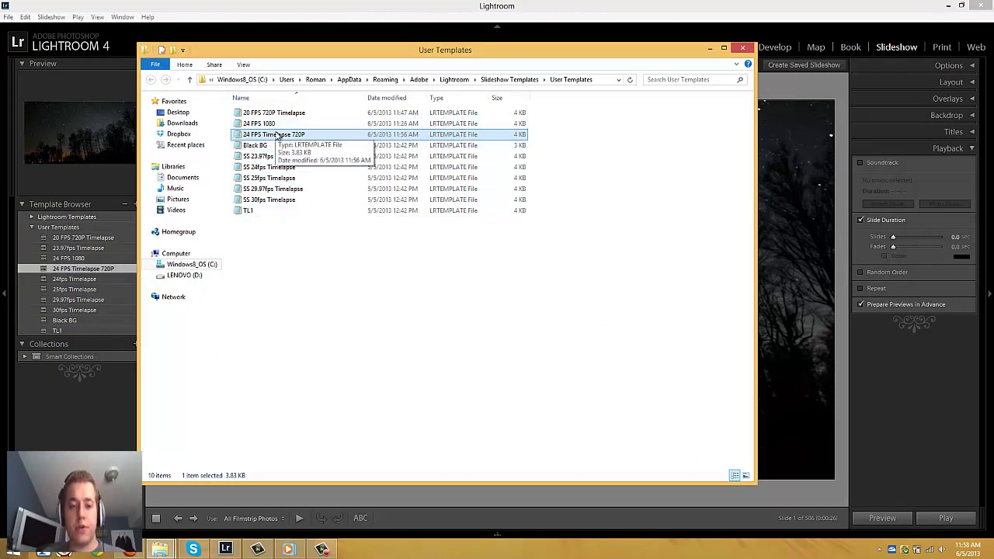
{"action": "right_click", "coordinate": [277, 136]}
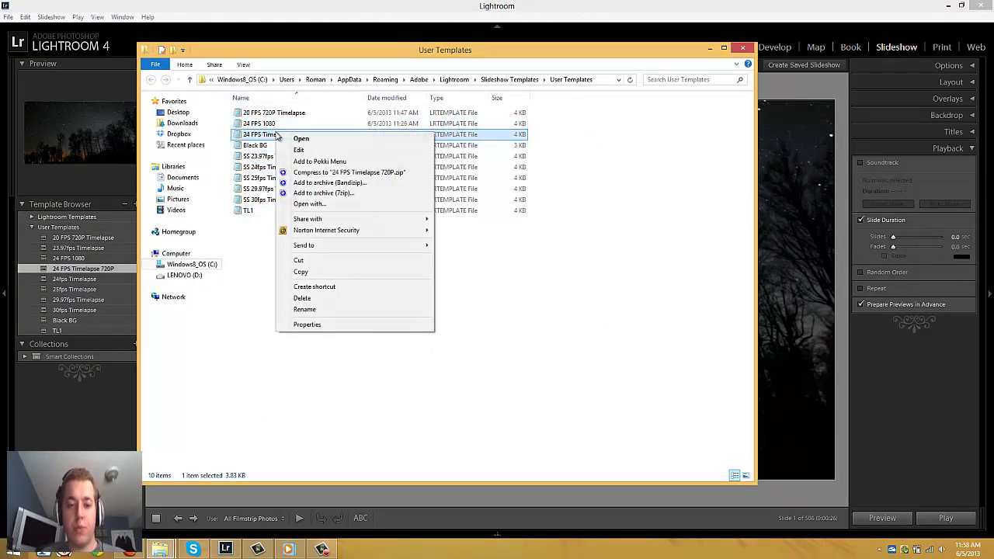
Open the template file in Notepad and position the window.
{"action": "left_click", "coordinate": [332, 140]}
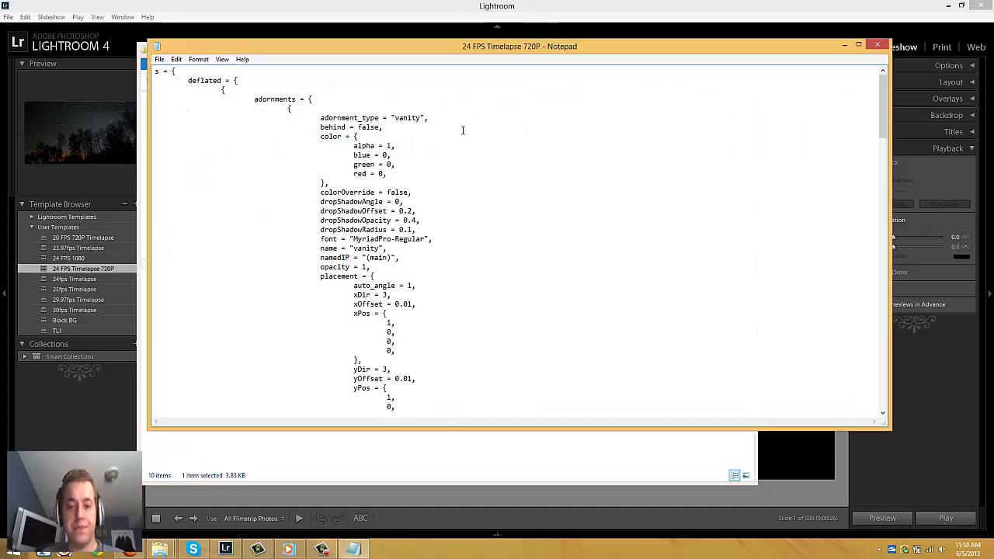
{"action": "left_click", "coordinate": [598, 49]}
{"action": "left_click_drag", "start_coordinate": [589, 62], "coordinate": [521, 46]}
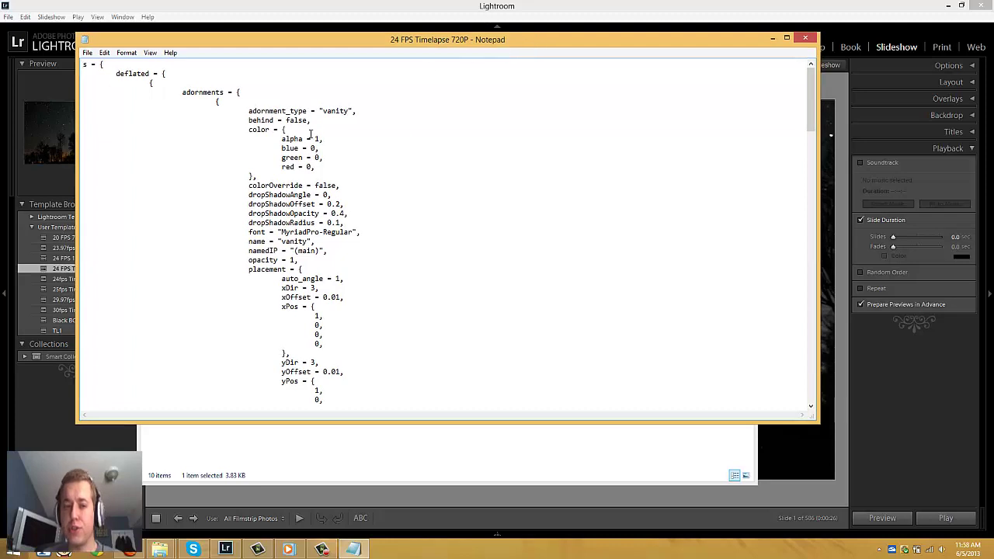
{"action": "scroll", "coordinate": [451, 166], "scroll_direction": "down", "scroll_amount": 4}
{"action": "scroll", "coordinate": [564, 128], "scroll_direction": "up", "scroll_amount": 4}
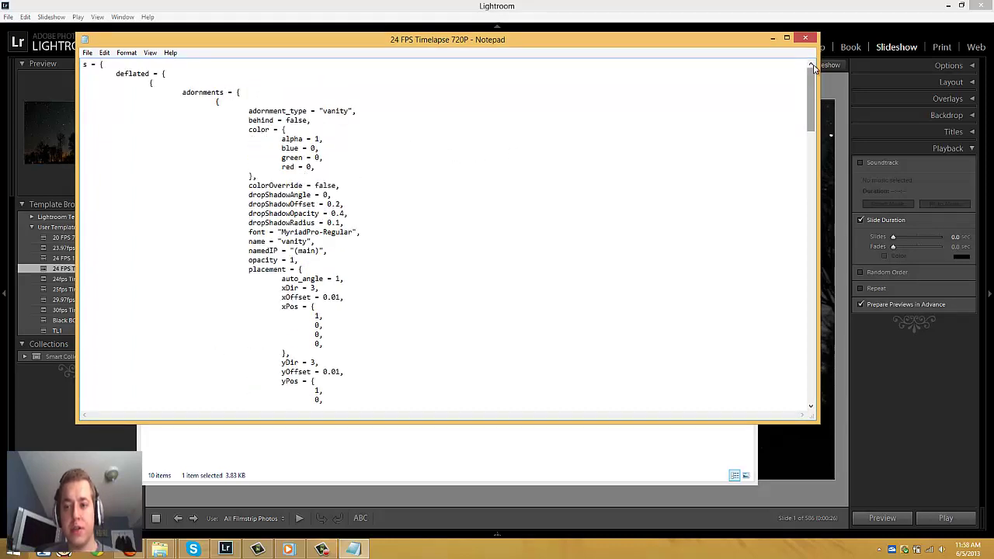
{"action": "left_click_drag", "start_coordinate": [810, 91], "coordinate": [786, 233]}
Find 'speed' in the template text, revealing the value 0.041718815185649.
{"action": "left_click", "coordinate": [442, 195]}
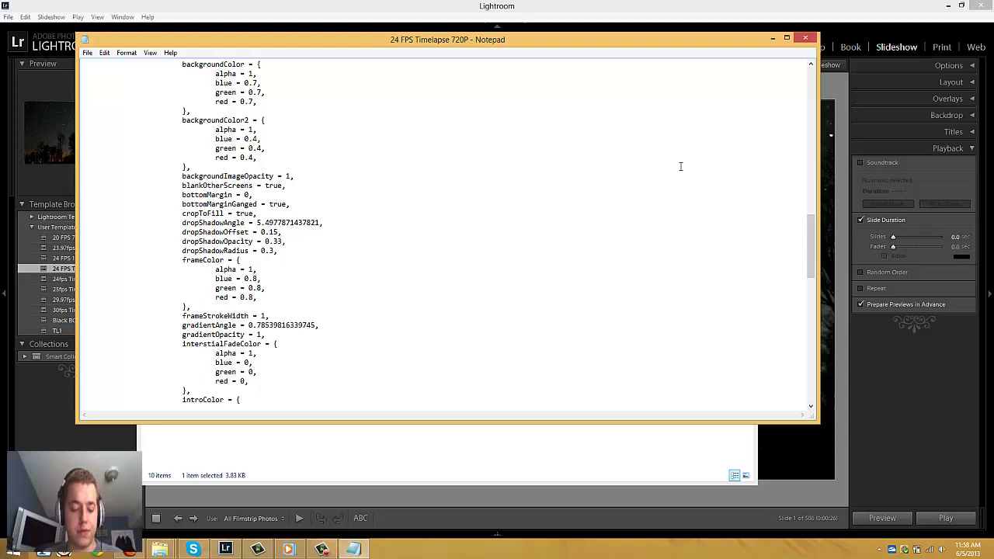
{"action": "key", "text": "ctrl+f"}
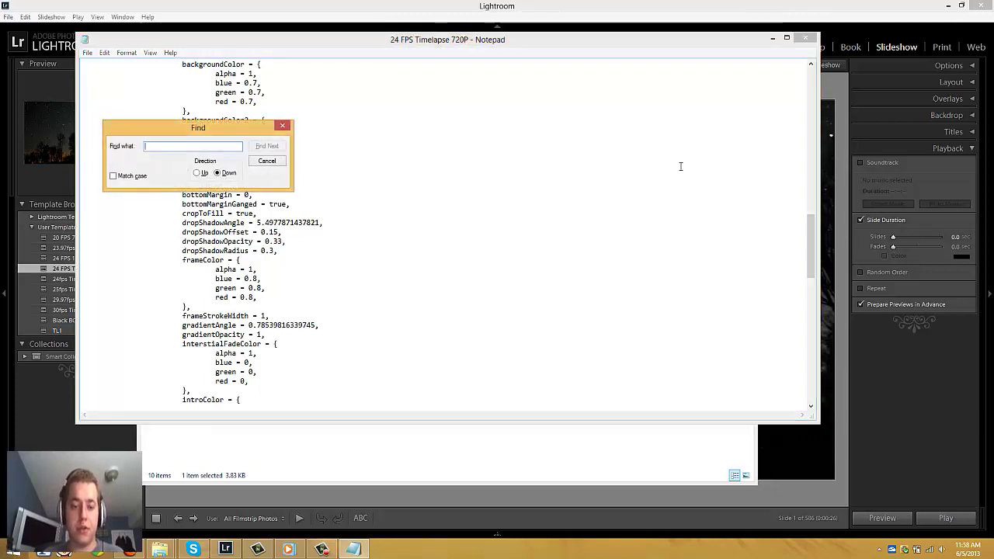
{"action": "type", "text": "speed"}
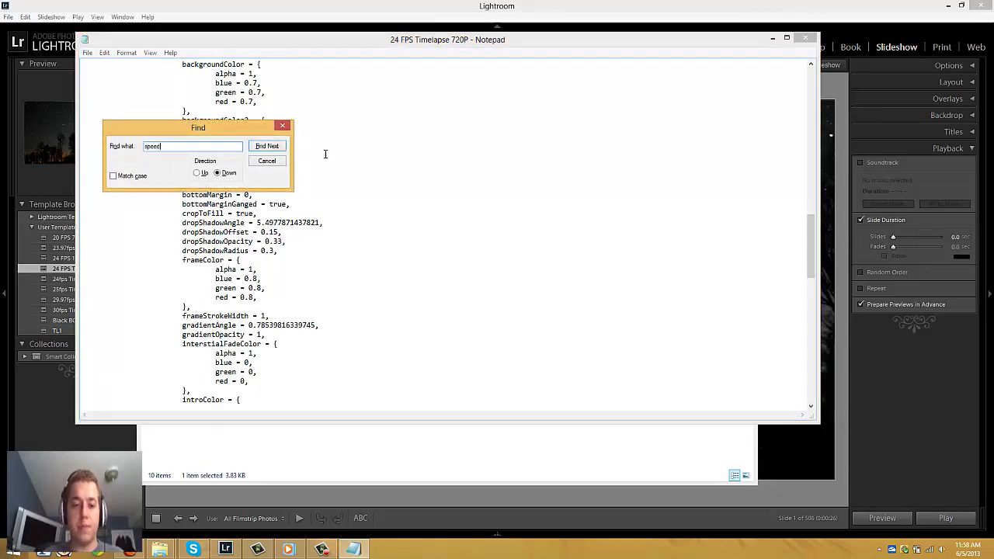
{"action": "left_click", "coordinate": [267, 147]}
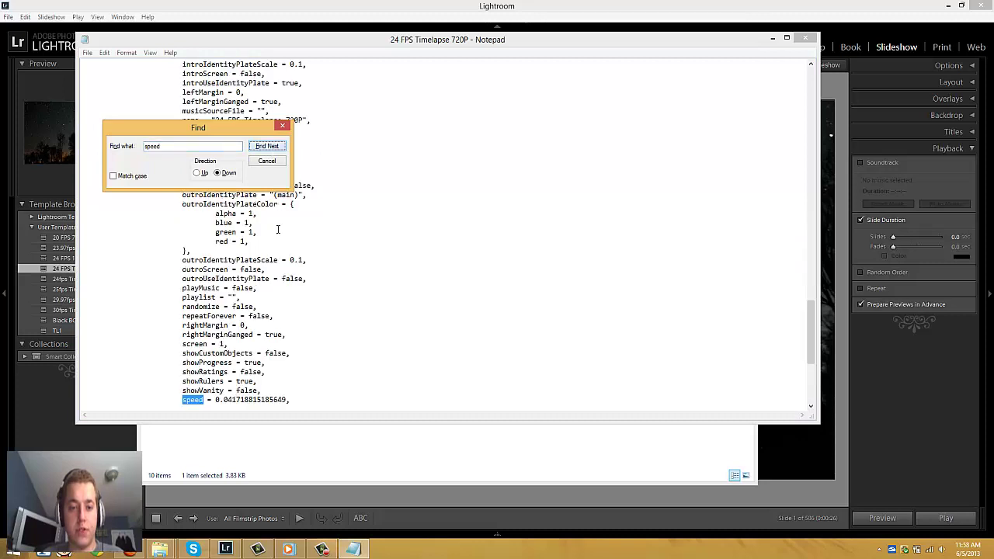
{"action": "left_click_drag", "start_coordinate": [230, 134], "coordinate": [390, 147]}
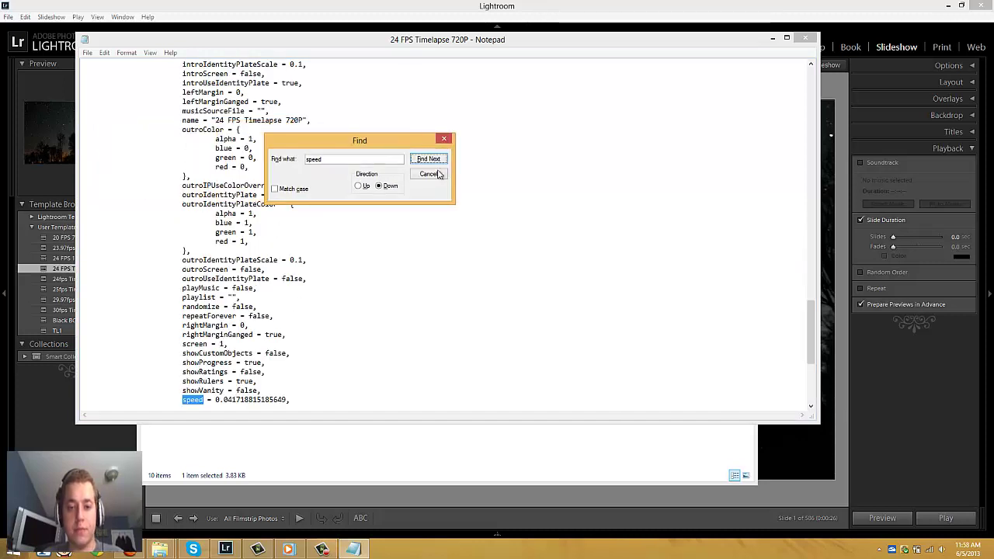
{"action": "left_click", "coordinate": [441, 138]}
{"action": "scroll", "coordinate": [429, 223], "scroll_direction": "down", "scroll_amount": 6}
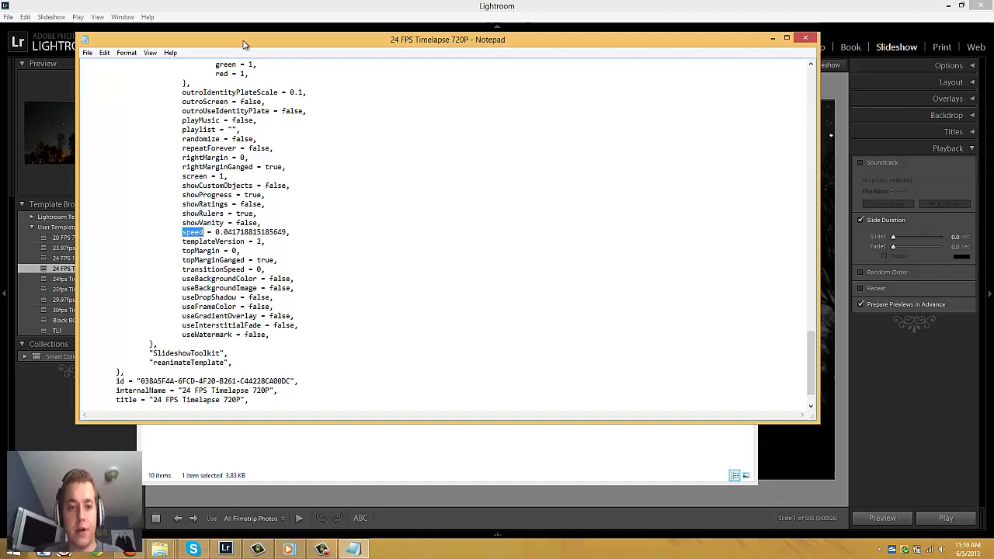
{"action": "left_click_drag", "start_coordinate": [237, 48], "coordinate": [317, 86]}
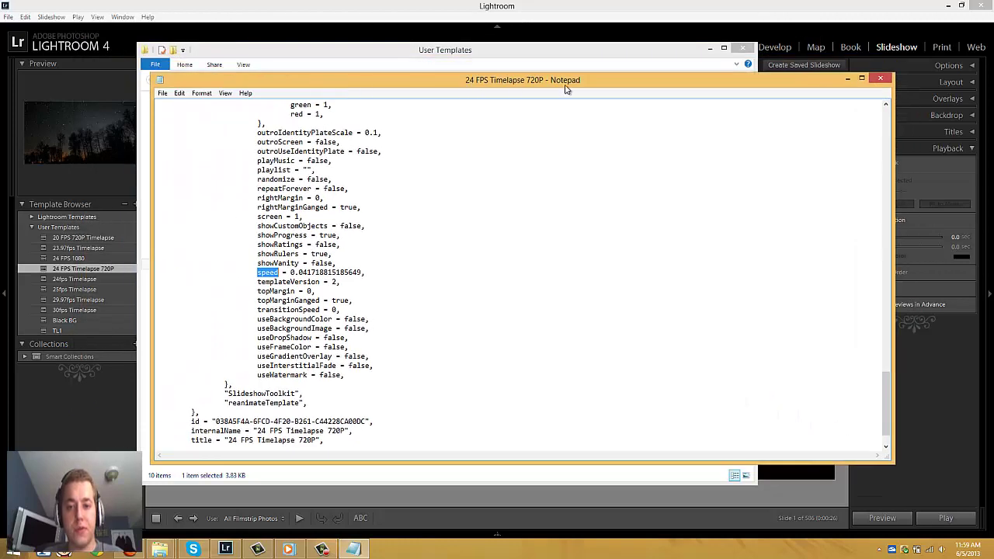
{"action": "left_click_drag", "start_coordinate": [531, 79], "coordinate": [466, 43]}
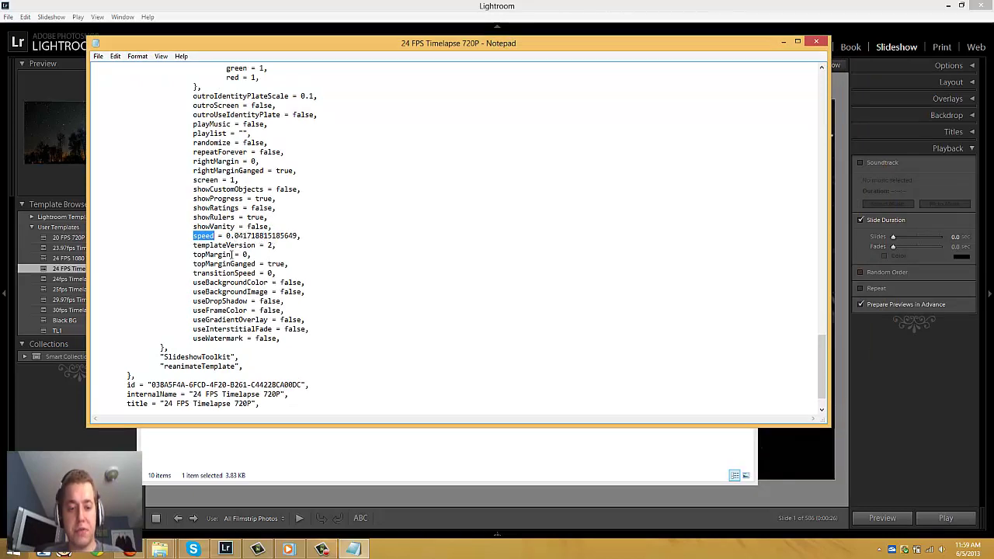
Launch Calculator beside the speed line and compute 1 ÷ 24.
{"action": "left_click", "coordinate": [12, 549]}
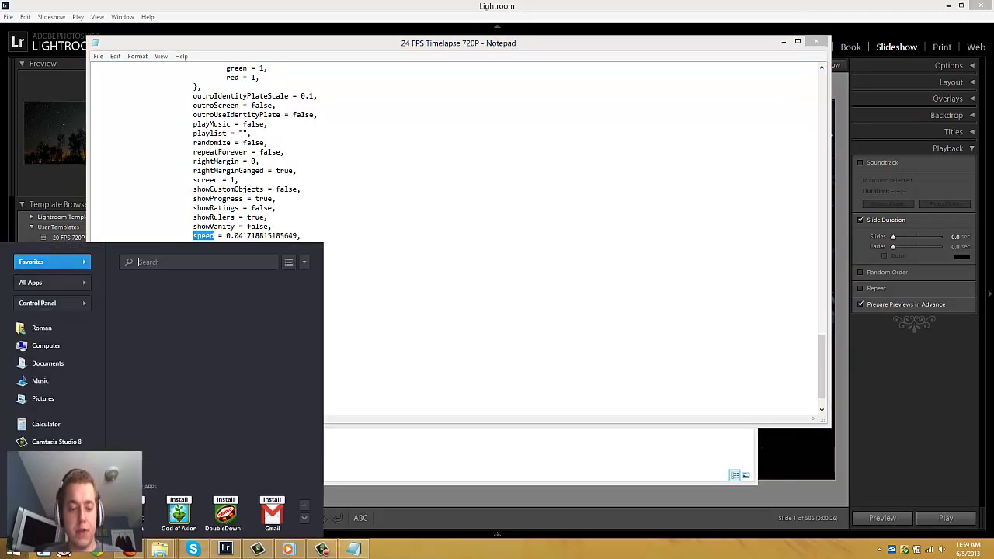
{"action": "left_click", "coordinate": [80, 428]}
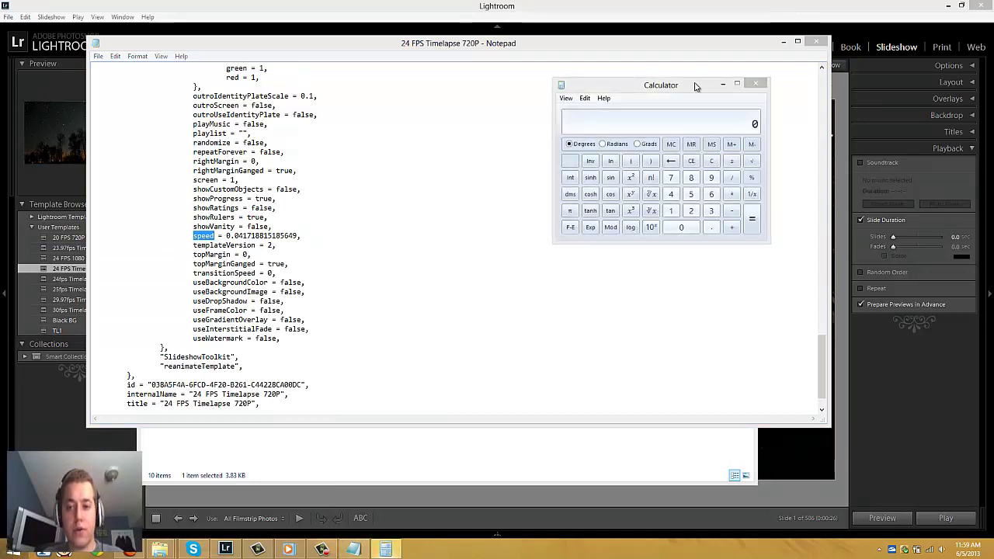
{"action": "left_click_drag", "start_coordinate": [696, 84], "coordinate": [586, 132]}
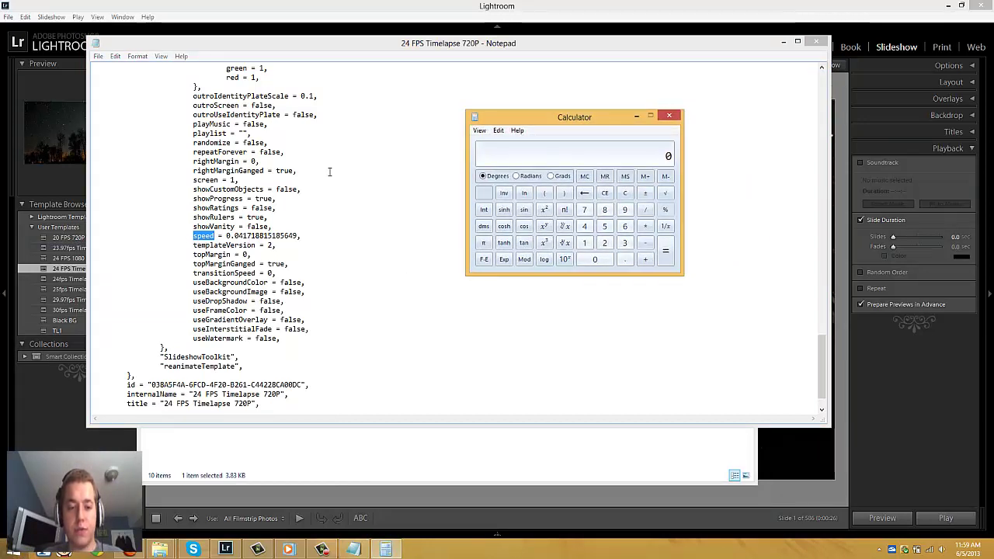
{"action": "left_click", "coordinate": [588, 246]}
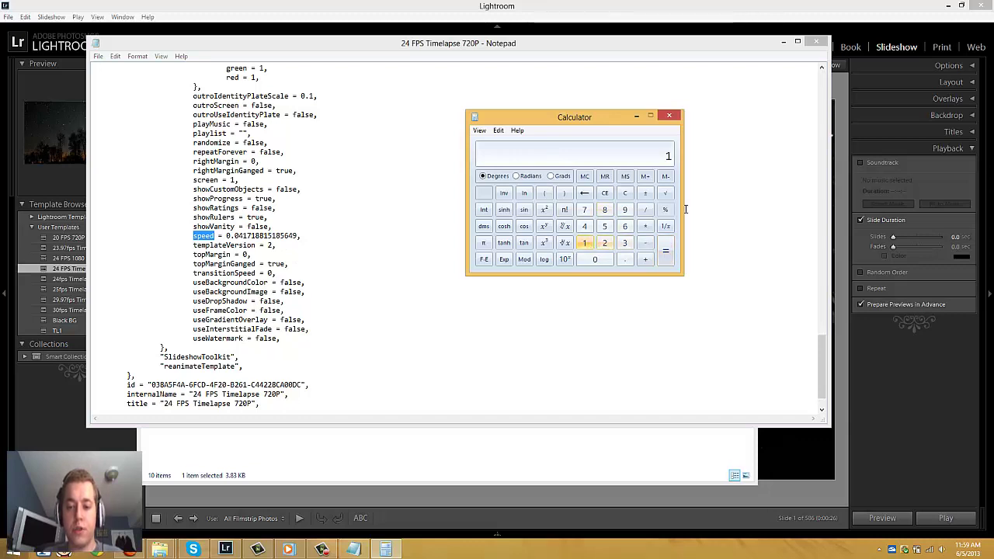
{"action": "left_click", "coordinate": [647, 211]}
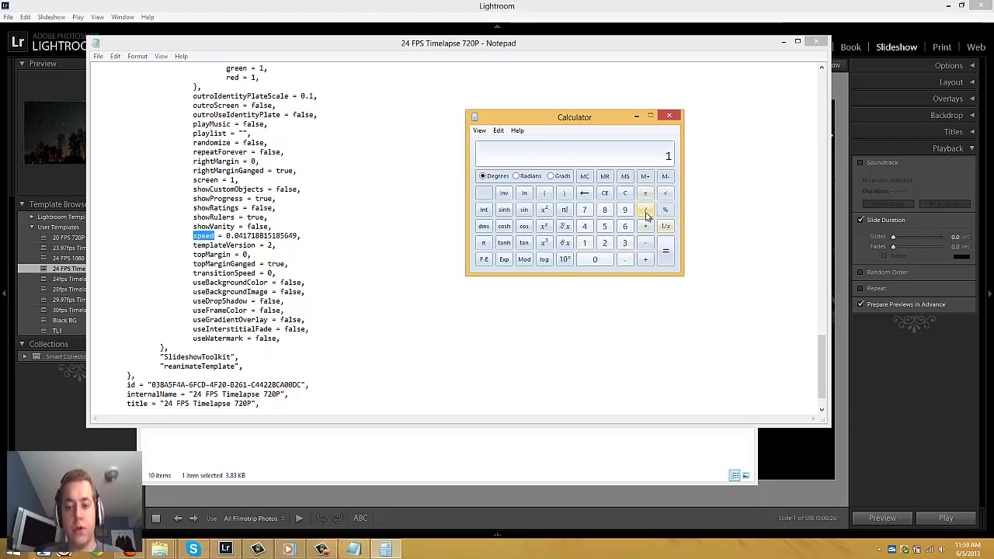
{"action": "left_click", "coordinate": [605, 244]}
{"action": "left_click", "coordinate": [585, 226]}
{"action": "left_click", "coordinate": [666, 252]}
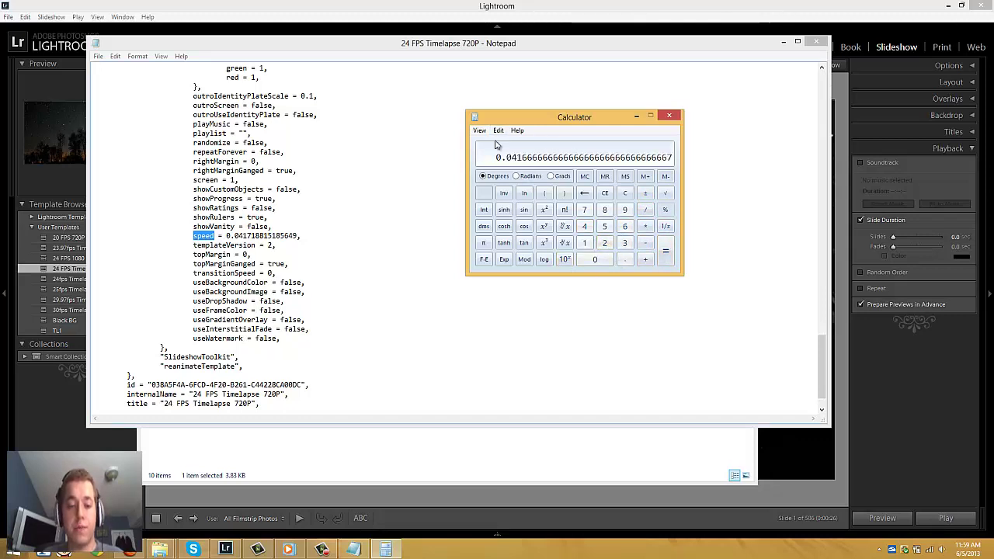
Replace the speed value's trailing digits in Notepad so it reads 0.041666666666.
{"action": "left_click_drag", "start_coordinate": [512, 123], "coordinate": [500, 106]}
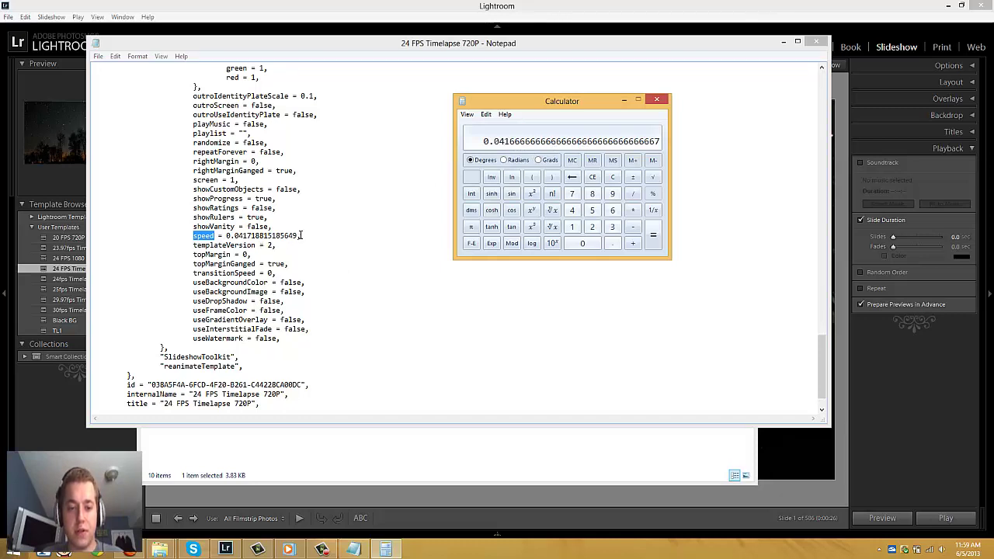
{"action": "left_click_drag", "start_coordinate": [299, 235], "coordinate": [246, 235]}
{"action": "type", "text": "66666666"}
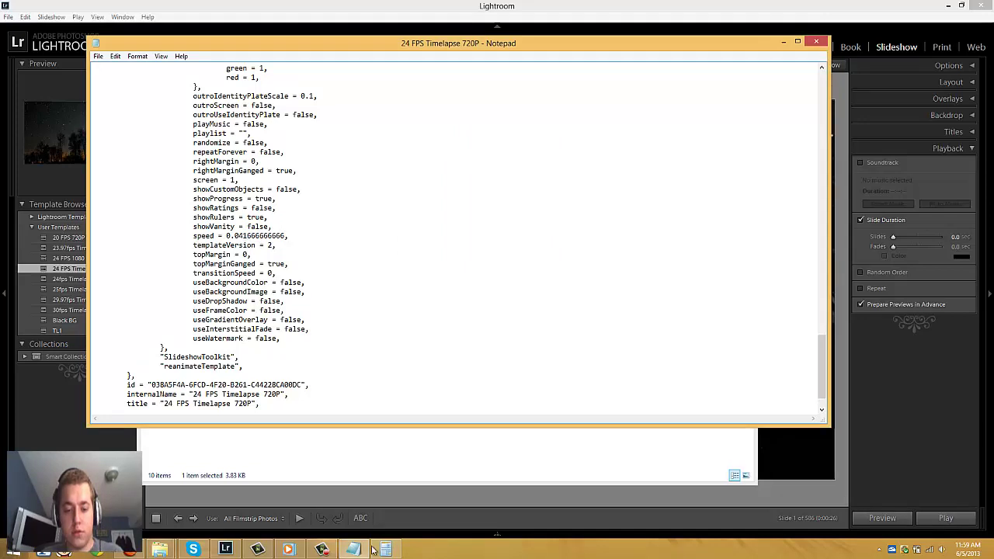
Compute 1 ÷ 30 for comparison, then close Calculator.
{"action": "left_click", "coordinate": [385, 549]}
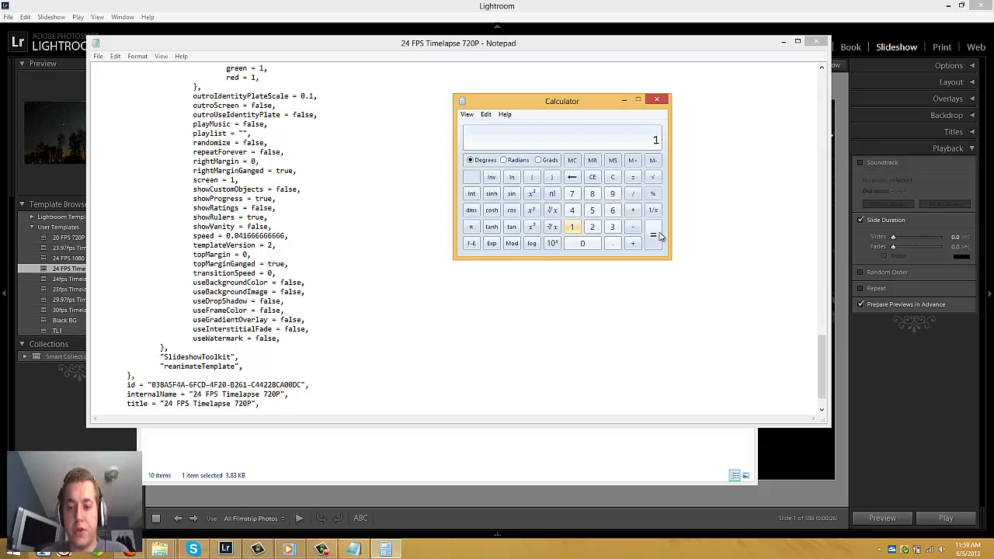
{"action": "type", "text": "/30"}
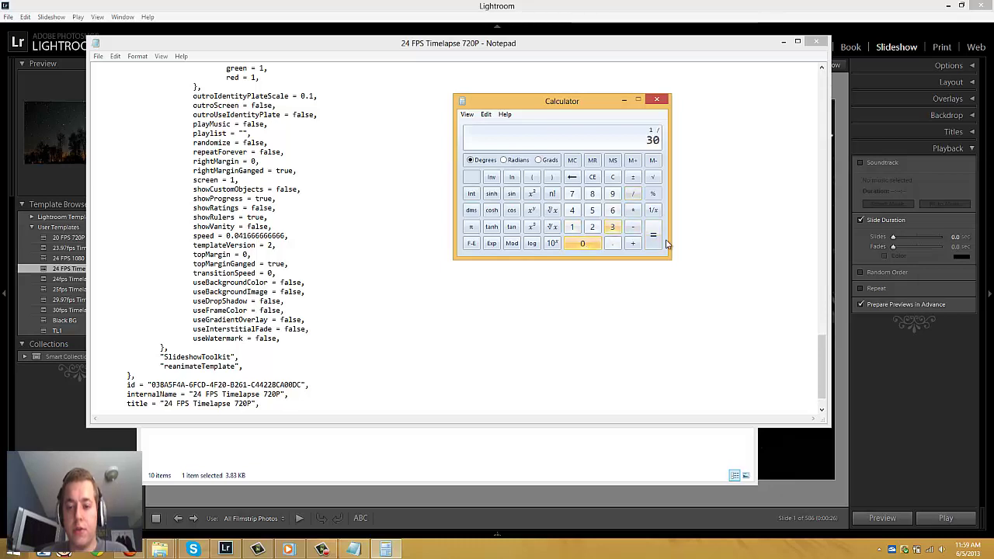
{"action": "left_click", "coordinate": [657, 242]}
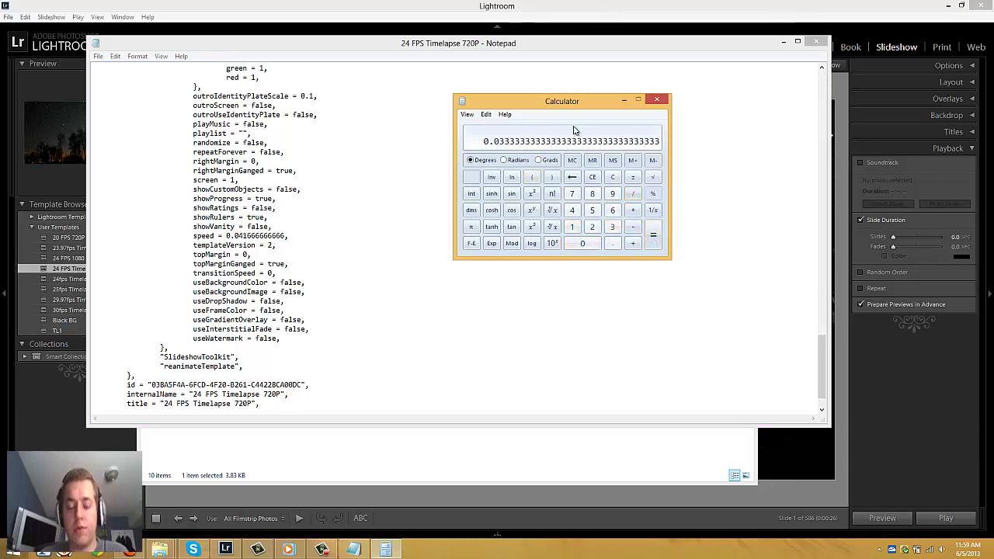
{"action": "left_click_drag", "start_coordinate": [583, 99], "coordinate": [595, 64]}
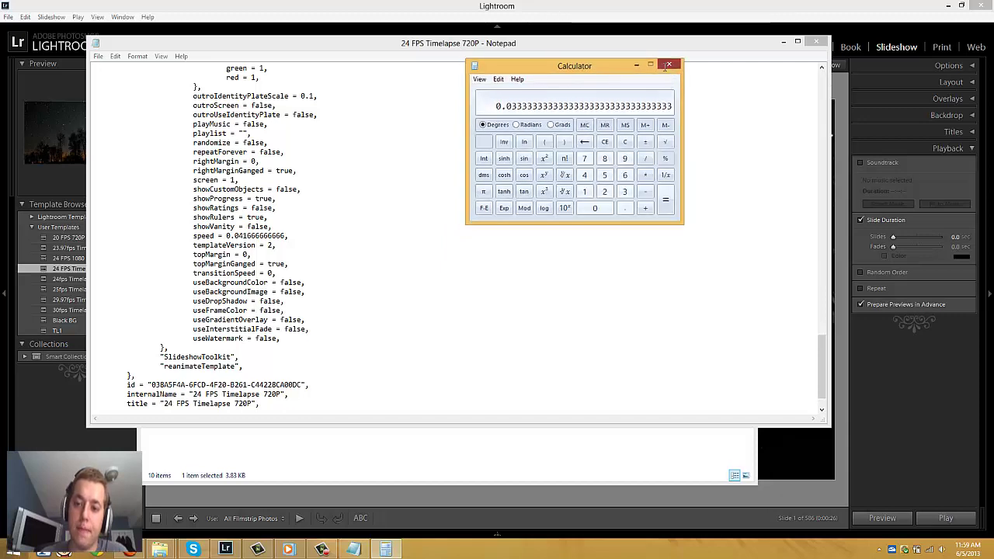
{"action": "left_click", "coordinate": [668, 66]}
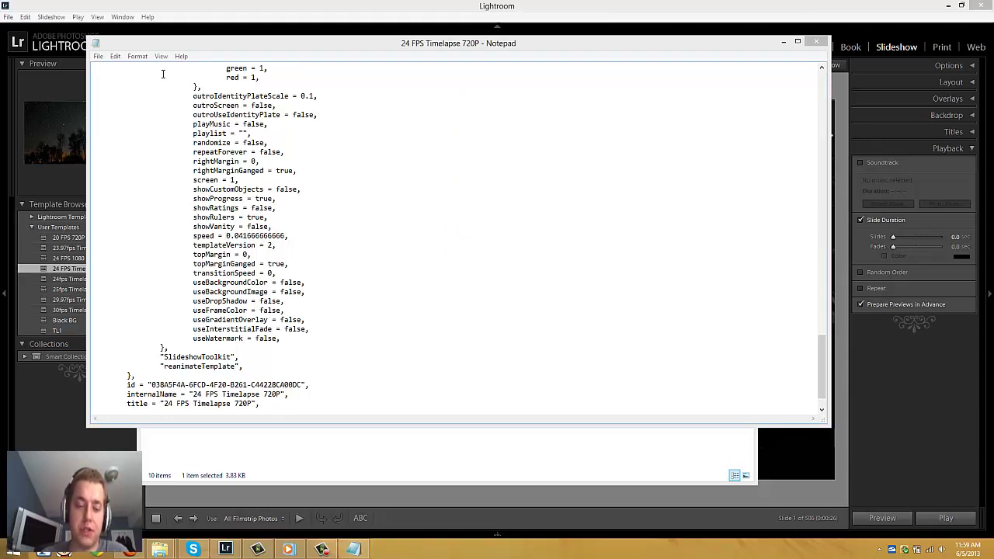
{"action": "left_click", "coordinate": [97, 57]}
Save the edited template in Notepad, then close Notepad and the User Templates folder.
{"action": "left_click", "coordinate": [97, 57]}
{"action": "left_click", "coordinate": [116, 92]}
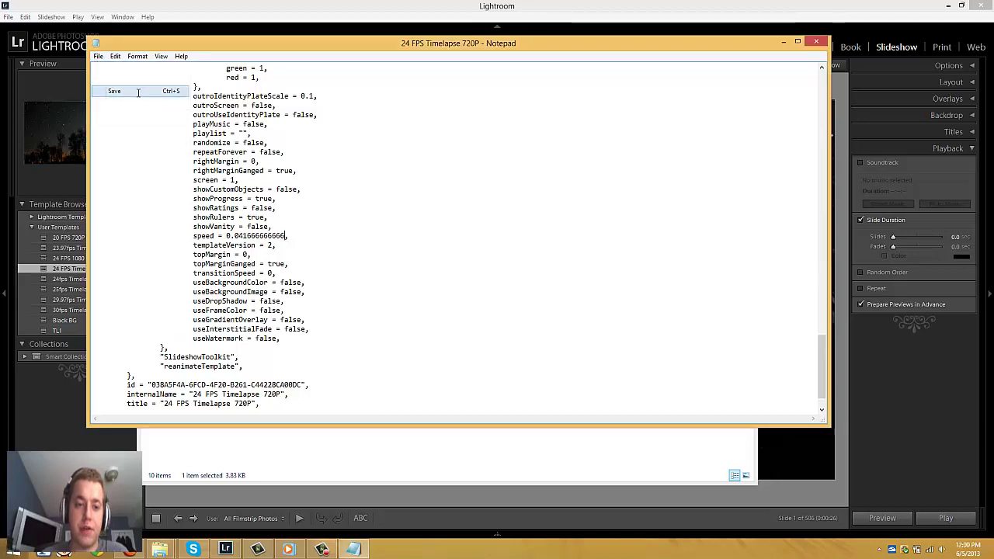
{"action": "left_click", "coordinate": [820, 40]}
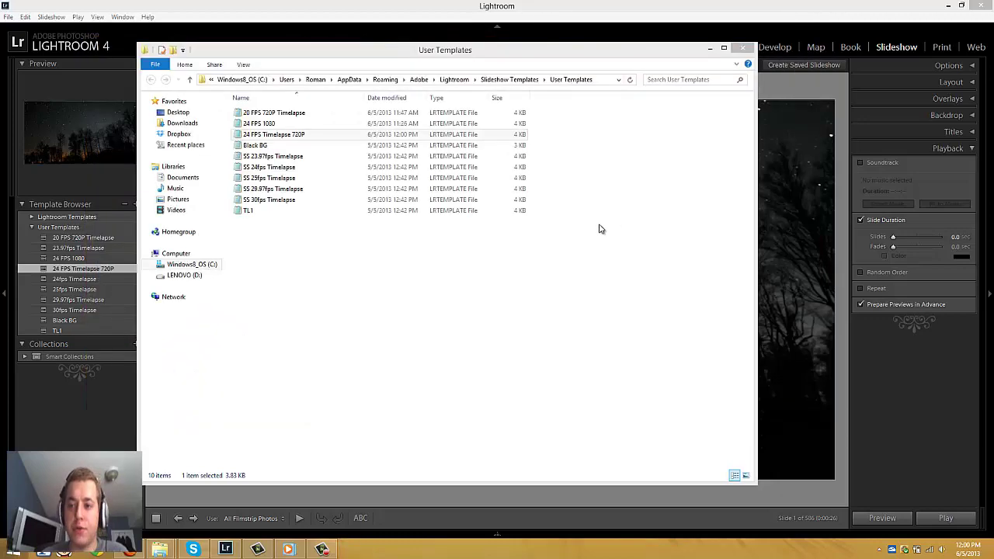
{"action": "left_click", "coordinate": [476, 297]}
{"action": "left_click", "coordinate": [744, 49]}
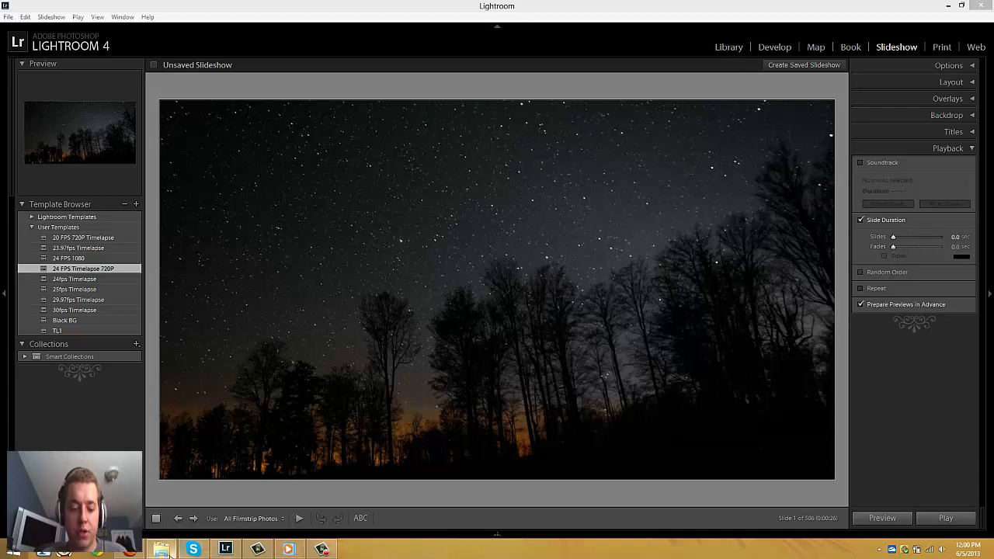
Play cstv_may4-5 (colored-clarity) from the Cherry Springs - May 4-5 folder in Windows Media Player.
{"action": "mouse_move", "coordinate": [225, 549]}
{"action": "left_click", "coordinate": [233, 467]}
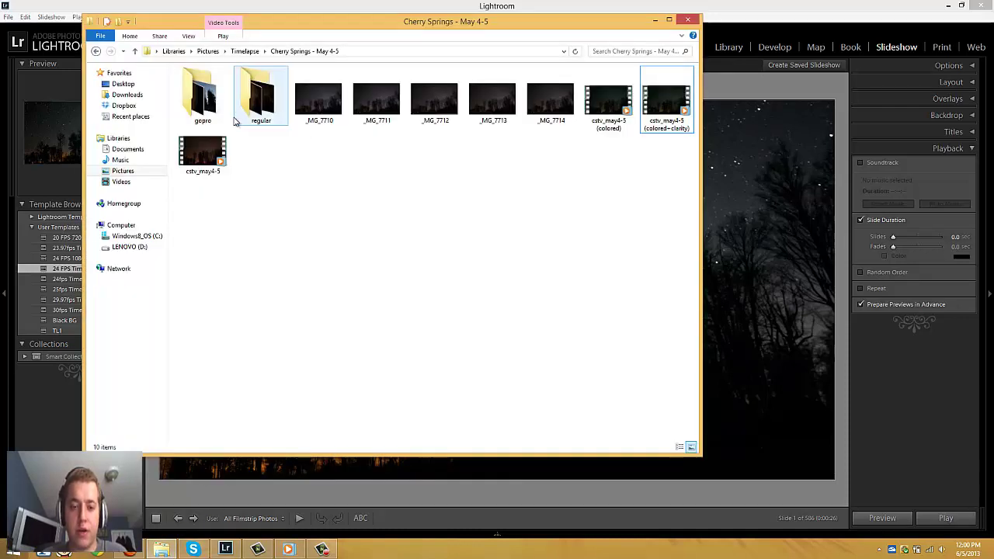
{"action": "left_click", "coordinate": [666, 107]}
{"action": "double_click", "coordinate": [666, 107]}
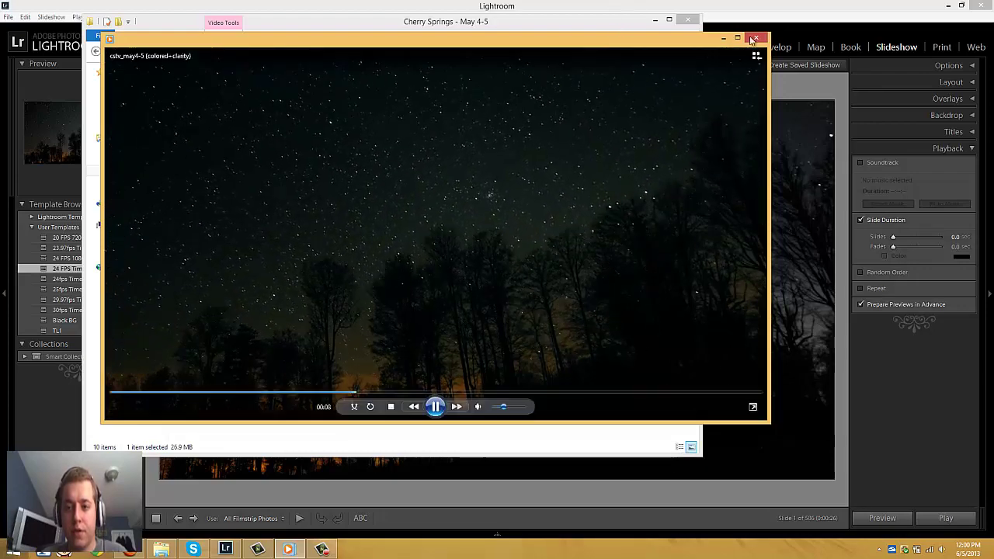
{"action": "left_click", "coordinate": [698, 30]}
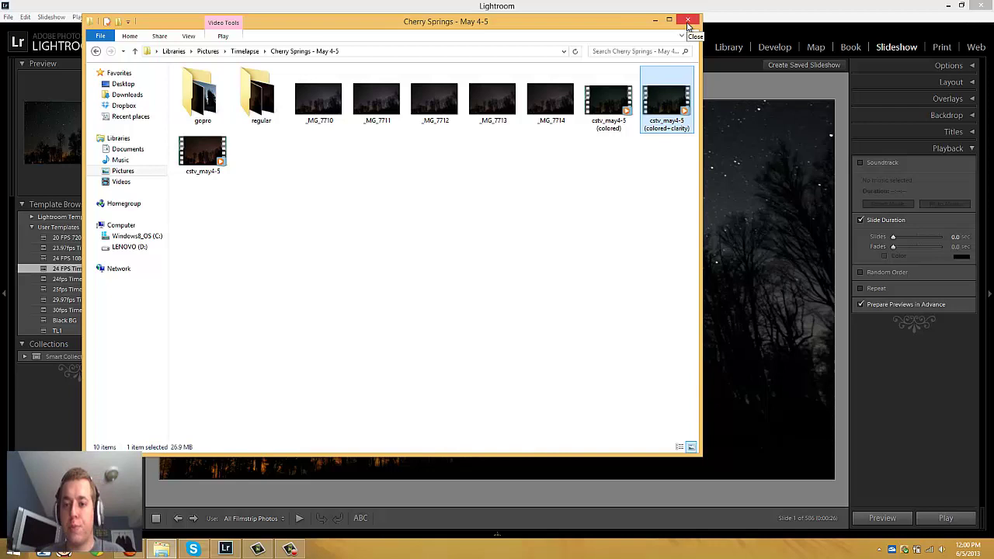
Minimize the Cherry Springs - May 4-5 folder to reveal Lightroom's Slideshow module.
{"action": "left_click_drag", "start_coordinate": [583, 27], "coordinate": [664, 29]}
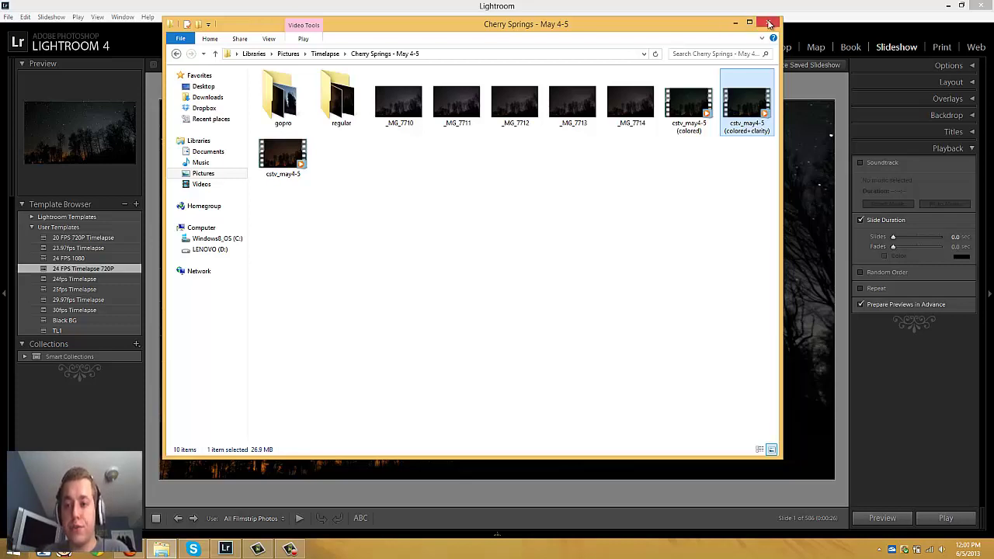
{"action": "left_click", "coordinate": [734, 24]}
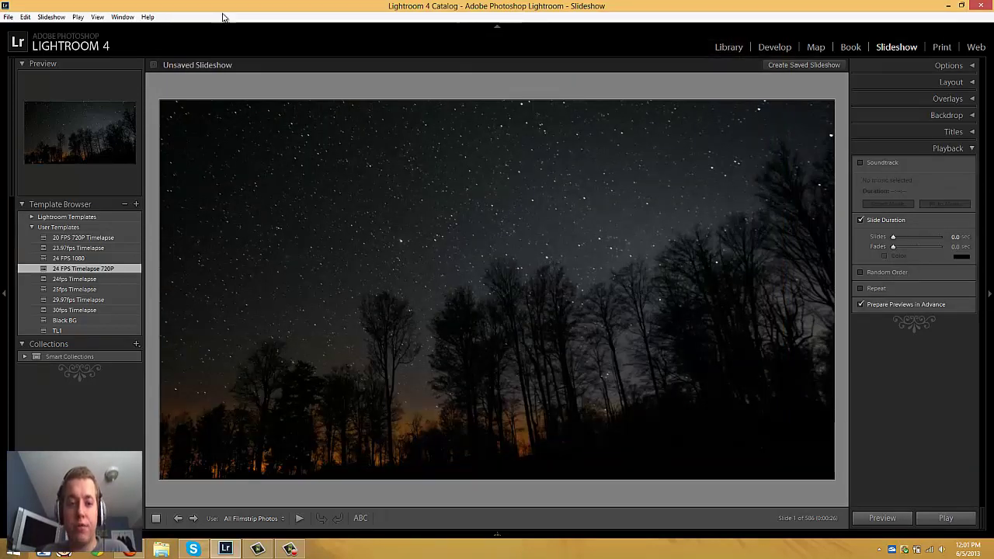